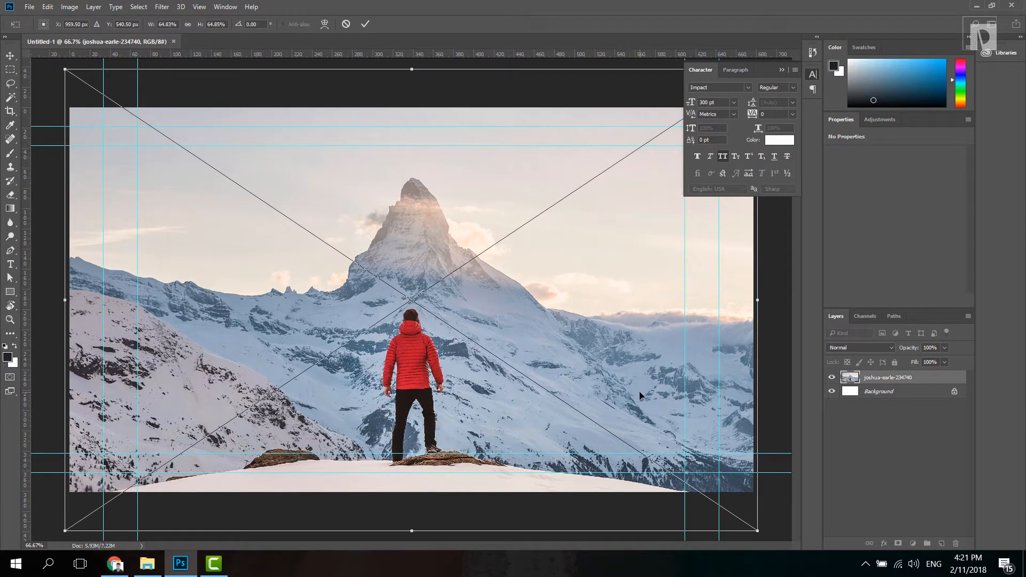
# - Move the placed mountain photo up to a Y position of 482.50 px and commit the placement
pyautogui.moveTo(640, 395); pyautogui.dragTo(639, 374)
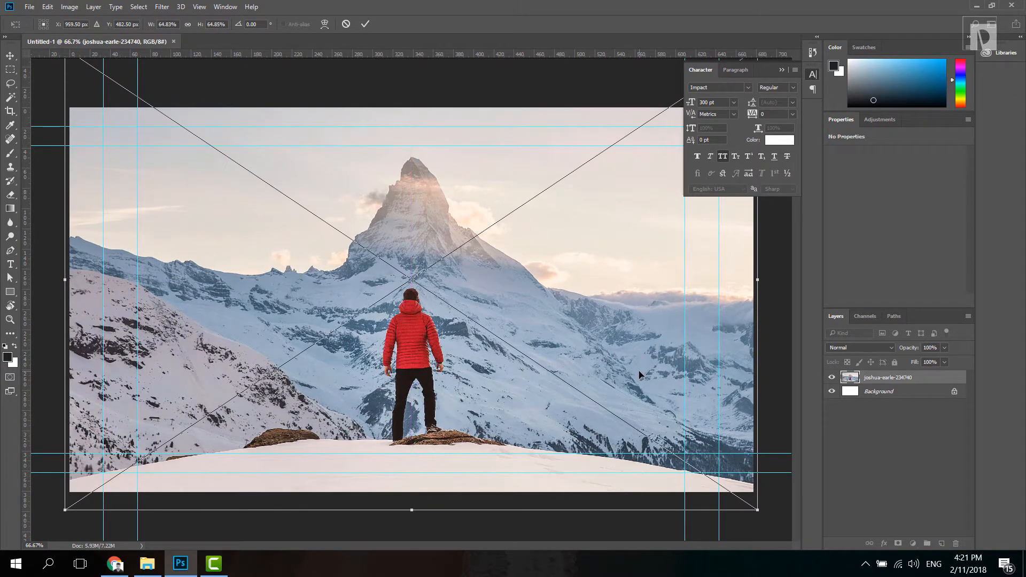
pyautogui.press('Return')
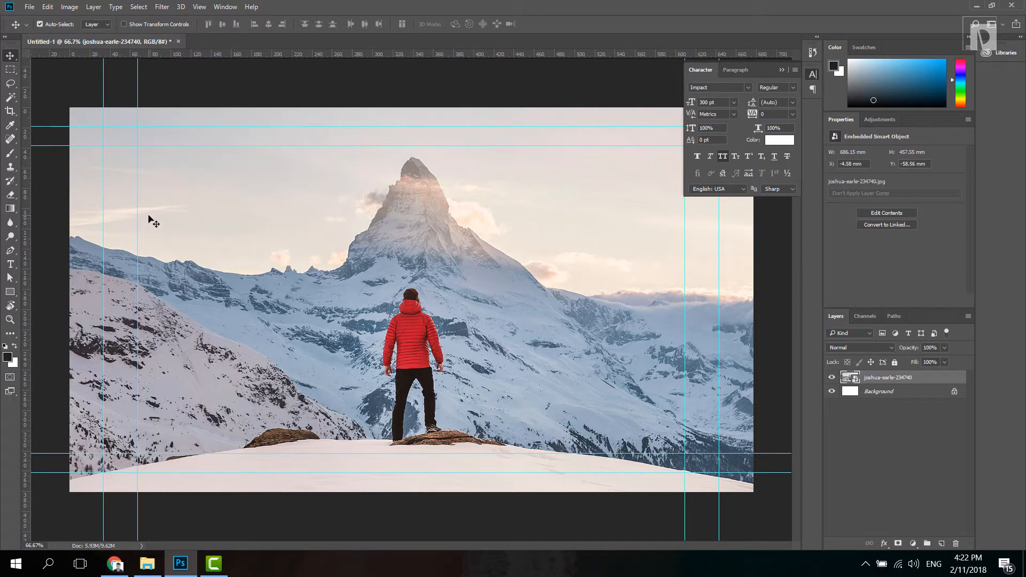
# - Start a Pen tool path at the crown of the man's head and trace down his right side past the hood and shoulder
pyautogui.press('p')
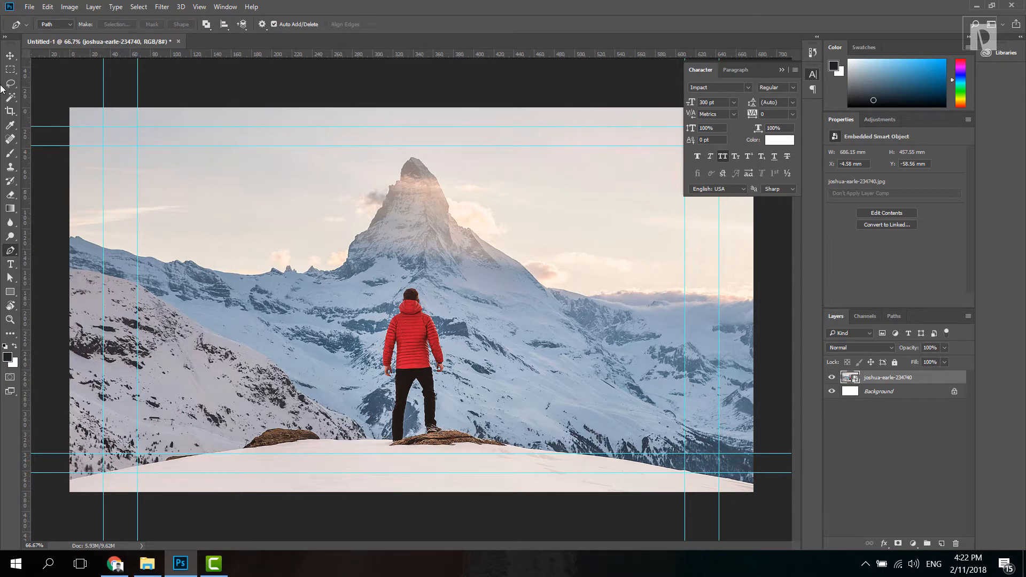
pyautogui.press('p')
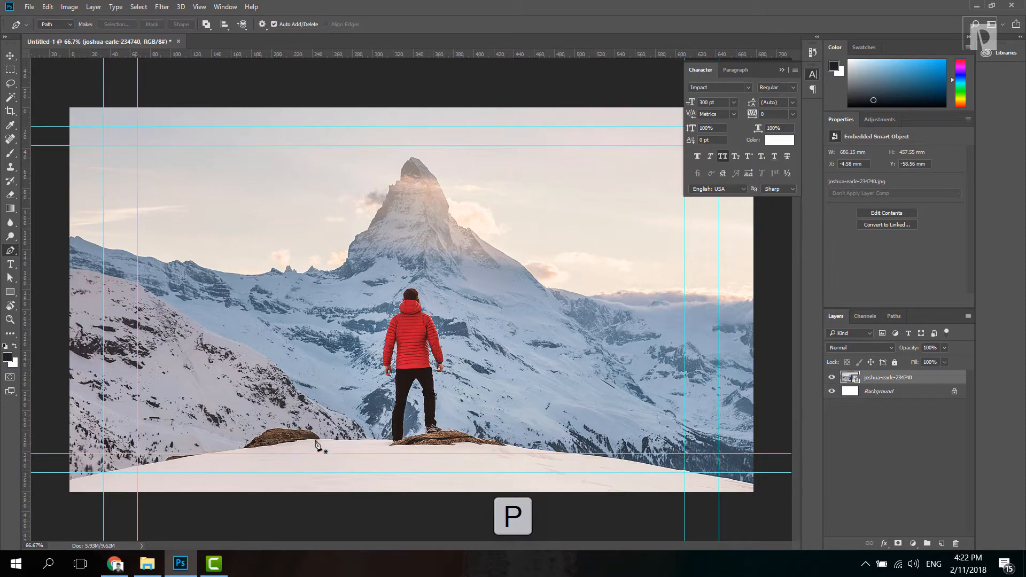
pyautogui.hotkey('ctrl', '+')
pyautogui.hotkey('ctrl', '+')
pyautogui.hotkey('ctrl', '+')
pyautogui.hotkey('ctrl', '+')
pyautogui.hotkey('ctrl', '+')
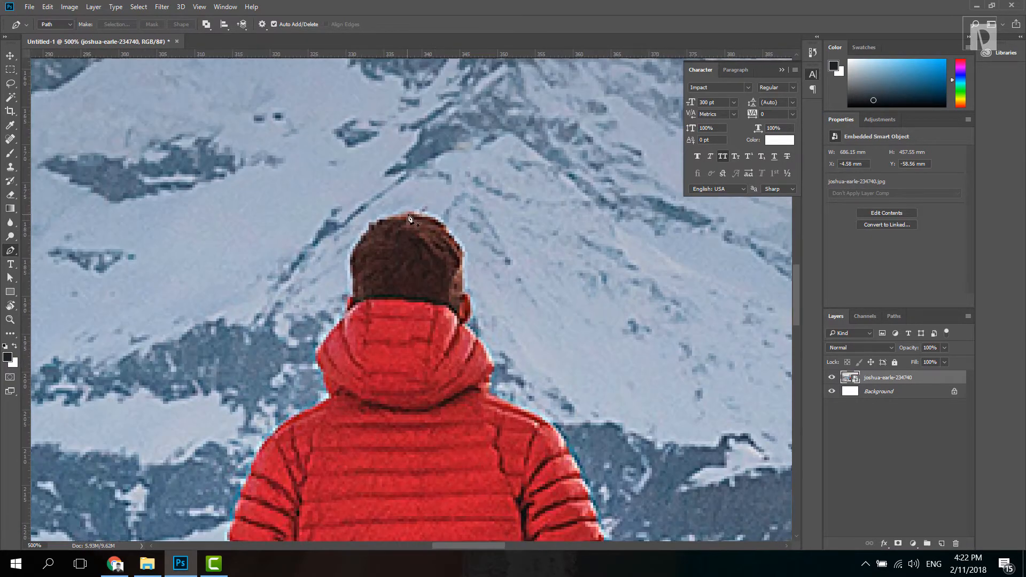
pyautogui.click(408, 215)
pyautogui.click(463, 249)
pyautogui.click(470, 315)
pyautogui.click(492, 364)
pyautogui.moveTo(561, 430); pyautogui.dragTo(415, 99)
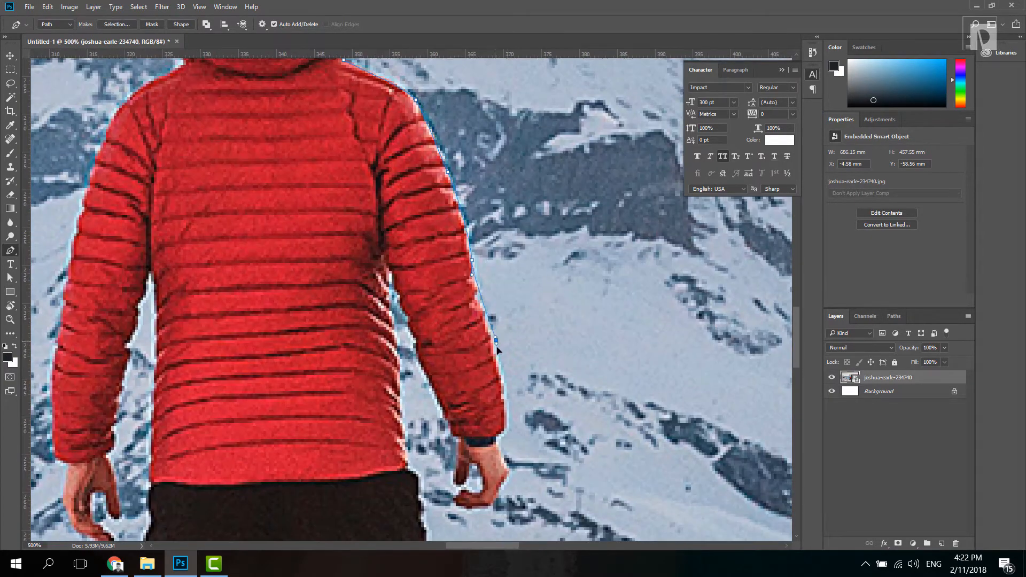
# - Continue the path around the man's right sleeve, hand and jacket edge, then down his right trouser leg
pyautogui.click(503, 428)
pyautogui.click(488, 503)
pyautogui.click(415, 351)
pyautogui.click(400, 412)
pyautogui.moveTo(444, 481); pyautogui.dragTo(405, 143)
pyautogui.click(411, 312)
pyautogui.moveTo(465, 431)
pyautogui.mouseDown()
pyautogui.moveTo(442, 248)
pyautogui.moveTo(377, 212)
pyautogui.mouseUp()
# - Continue the path over the rock and along the snow ridge to the photo's right edge, and loop it back below the canvas
pyautogui.moveTo(748, 428); pyautogui.dragTo(107, 283)
pyautogui.moveTo(285, 303); pyautogui.dragTo(361, 312)
pyautogui.moveTo(681, 347); pyautogui.dragTo(107, 300)
pyautogui.click(740, 278)
pyautogui.click(348, 422)
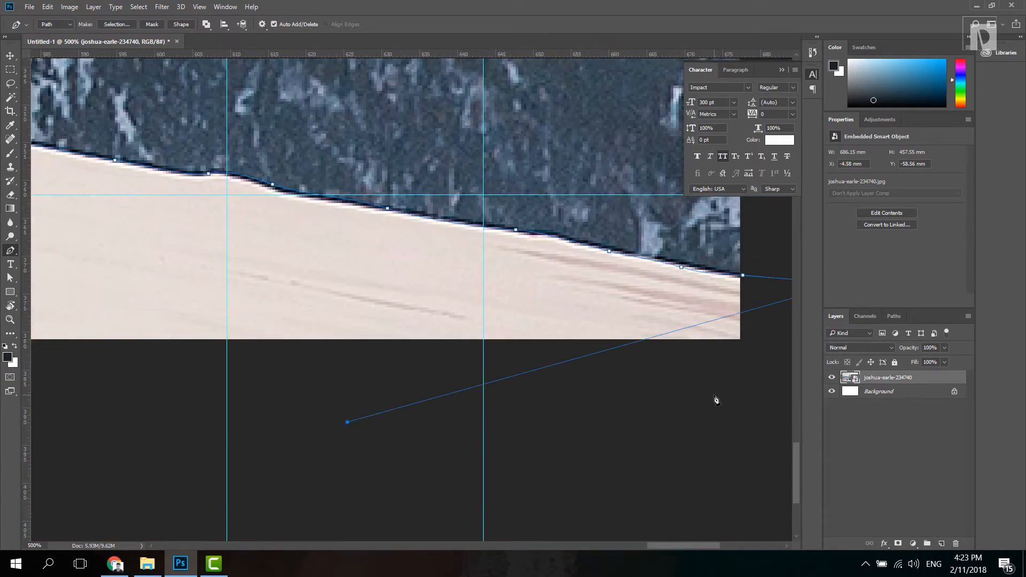
pyautogui.moveTo(160, 374); pyautogui.dragTo(716, 400)
pyautogui.click(341, 471)
# - Trace the snow ridge from the photo's left side over the small rock to the man's feet
pyautogui.click(394, 341)
pyautogui.moveTo(179, 321); pyautogui.dragTo(234, 313)
pyautogui.moveTo(449, 270); pyautogui.dragTo(467, 255)
pyautogui.moveTo(748, 224); pyautogui.dragTo(80, 400)
pyautogui.click(641, 224)
pyautogui.moveTo(694, 299); pyautogui.dragTo(160, 308)
pyautogui.click(595, 313)
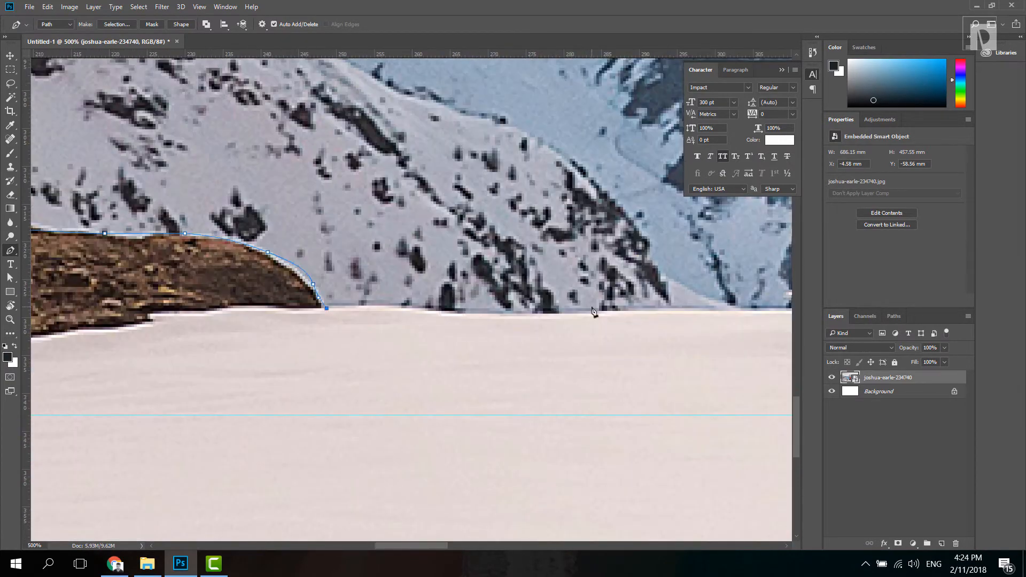
pyautogui.moveTo(695, 278); pyautogui.dragTo(241, 438)
pyautogui.click(422, 473)
# - Trace up the man's left leg, hand, arm and hood, and close the path at the top of his head
pyautogui.moveTo(406, 134); pyautogui.dragTo(374, 481)
pyautogui.moveTo(356, 365)
pyautogui.mouseDown()
pyautogui.moveTo(348, 396)
pyautogui.moveTo(358, 245)
pyautogui.moveTo(289, 443)
pyautogui.mouseUp()
pyautogui.click(364, 326)
pyautogui.click(342, 356)
pyautogui.click(309, 298)
pyautogui.click(319, 193)
pyautogui.moveTo(369, 103); pyautogui.dragTo(344, 402)
pyautogui.click(410, 272)
pyautogui.hotkey('ctrl', '-')
pyautogui.hotkey('ctrl', '-')
pyautogui.hotkey('ctrl', '+')
pyautogui.hotkey('ctrl', '+')
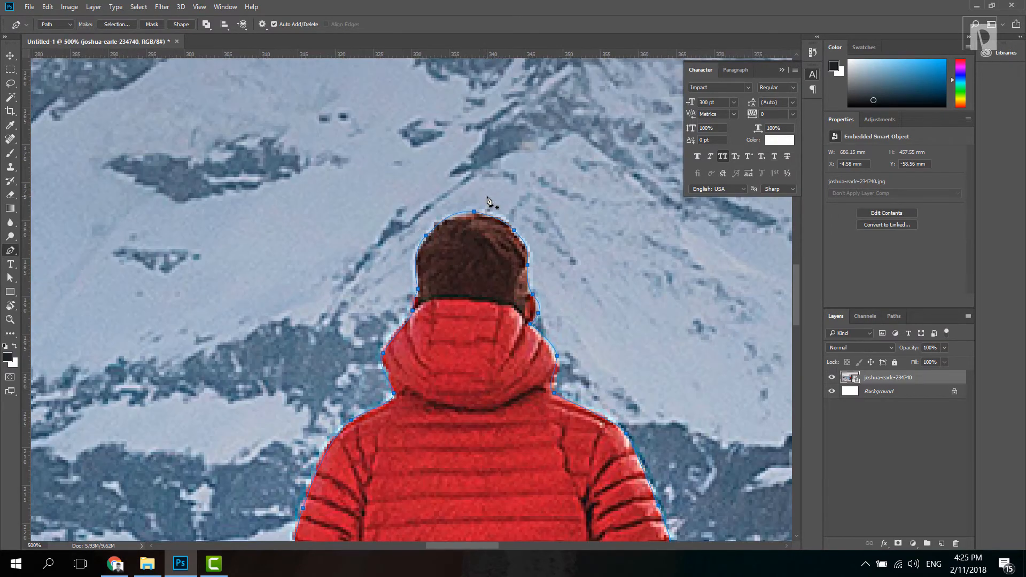
pyautogui.hotkey('ctrl', '-')
pyautogui.hotkey('ctrl', '-')
pyautogui.hotkey('ctrl', '-')
pyautogui.hotkey('ctrl', '-')
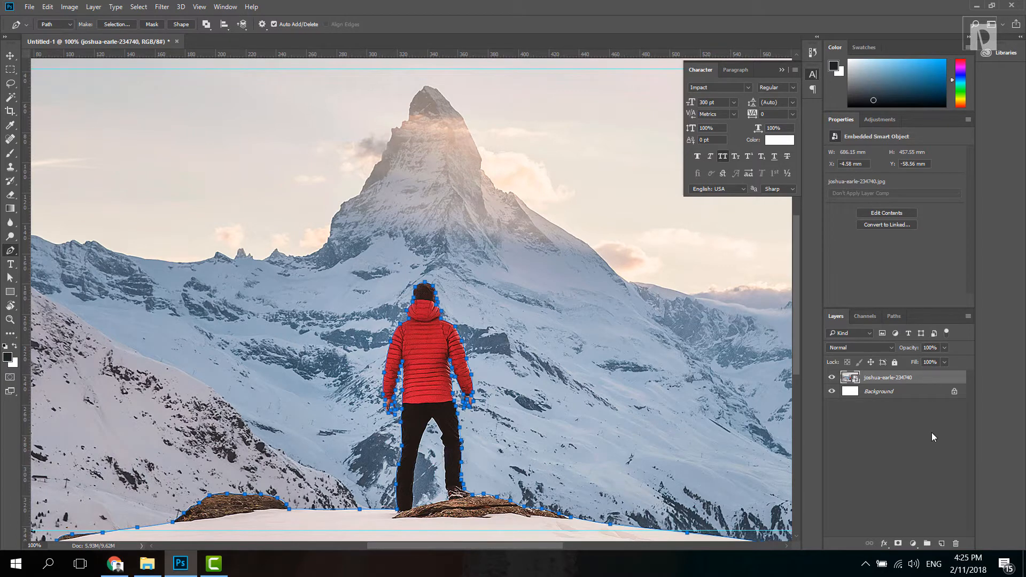
# - Duplicate the joshua-earle-234740 layer and mask the copy to a selection made from the traced path
pyautogui.moveTo(935, 381); pyautogui.dragTo(942, 543)
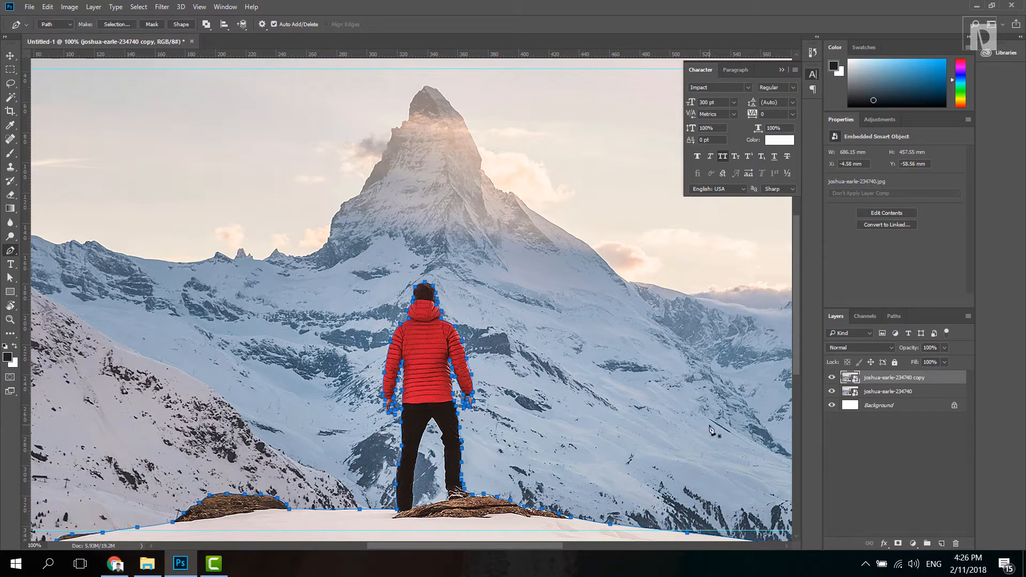
pyautogui.hotkey('ctrl', 'Return')
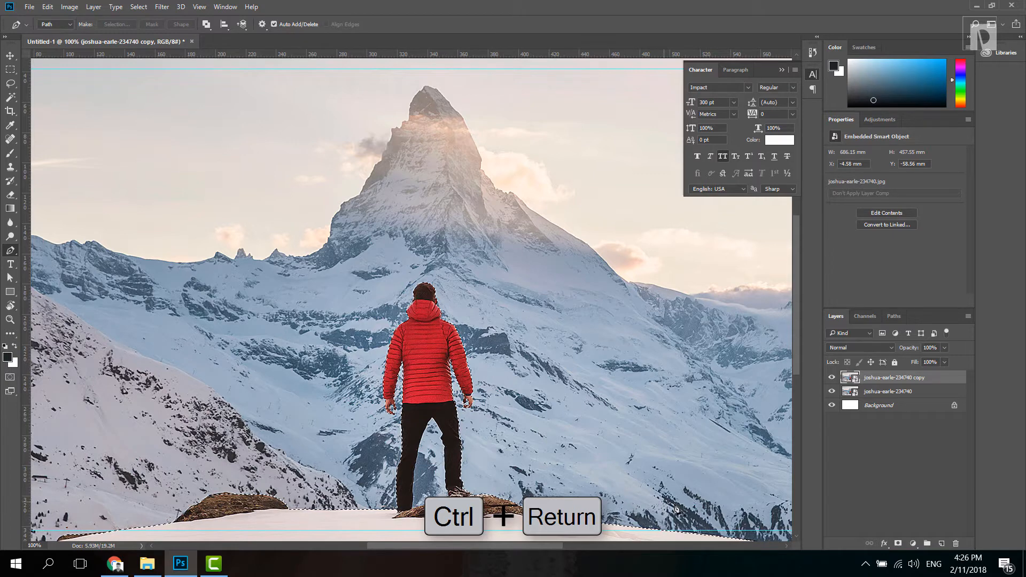
pyautogui.click(898, 544)
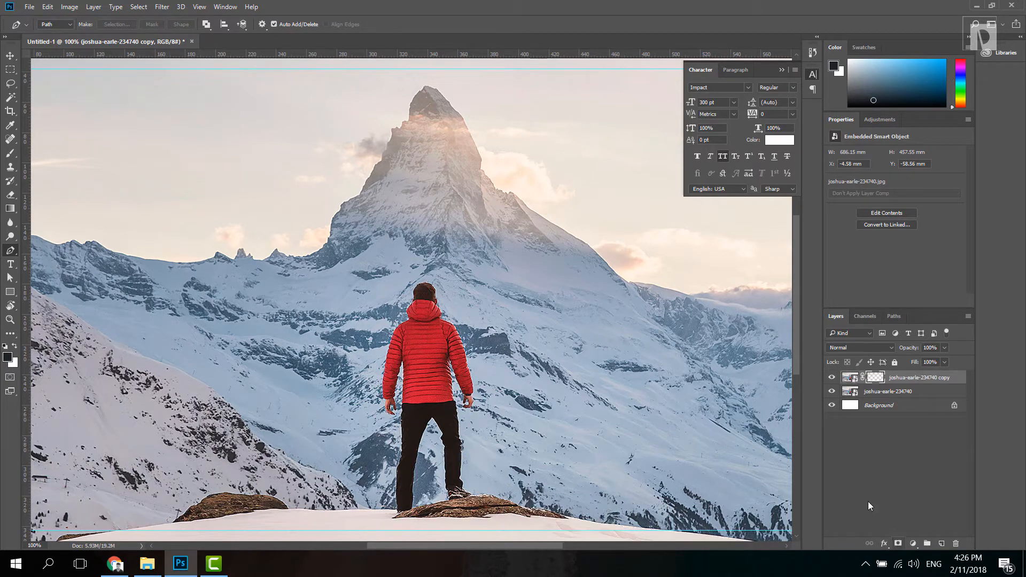
# - Hide the original photo layer, outline the gap between the man's legs and remove it from the copy's layer mask
pyautogui.click(831, 392)
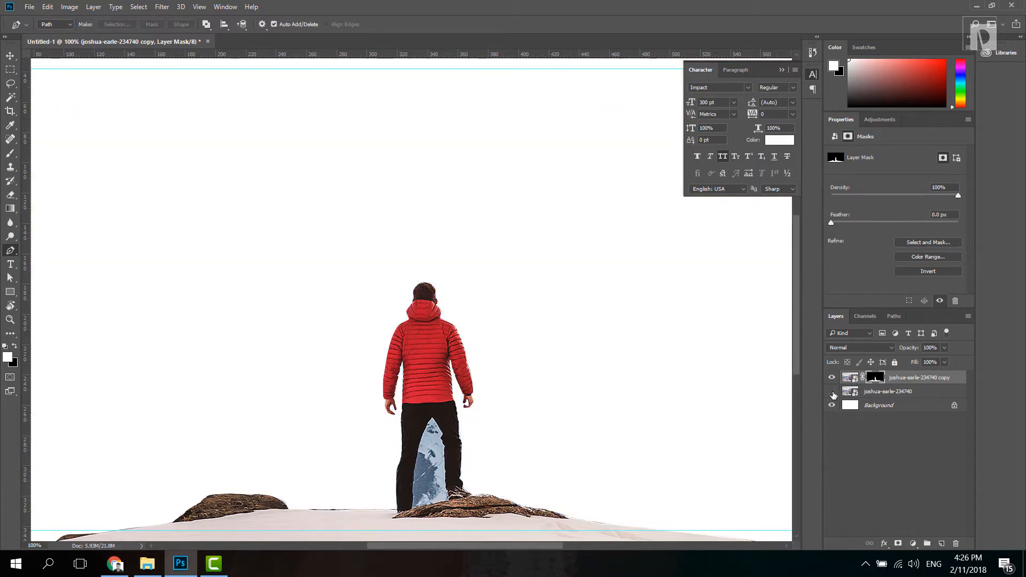
pyautogui.scroll(-3, 529, 417)
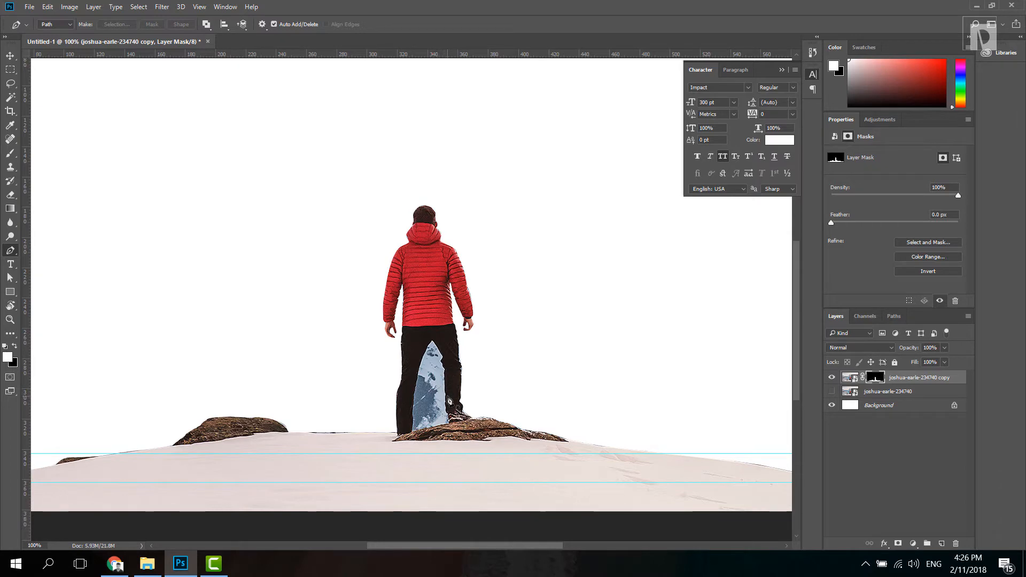
pyautogui.scroll(1, 453, 482)
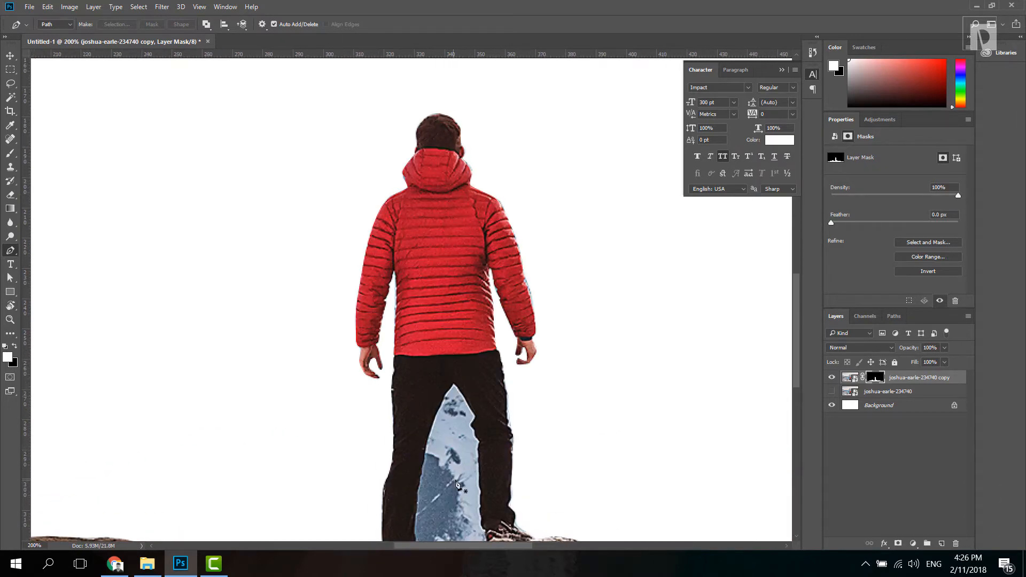
pyautogui.moveTo(457, 484); pyautogui.dragTo(451, 314)
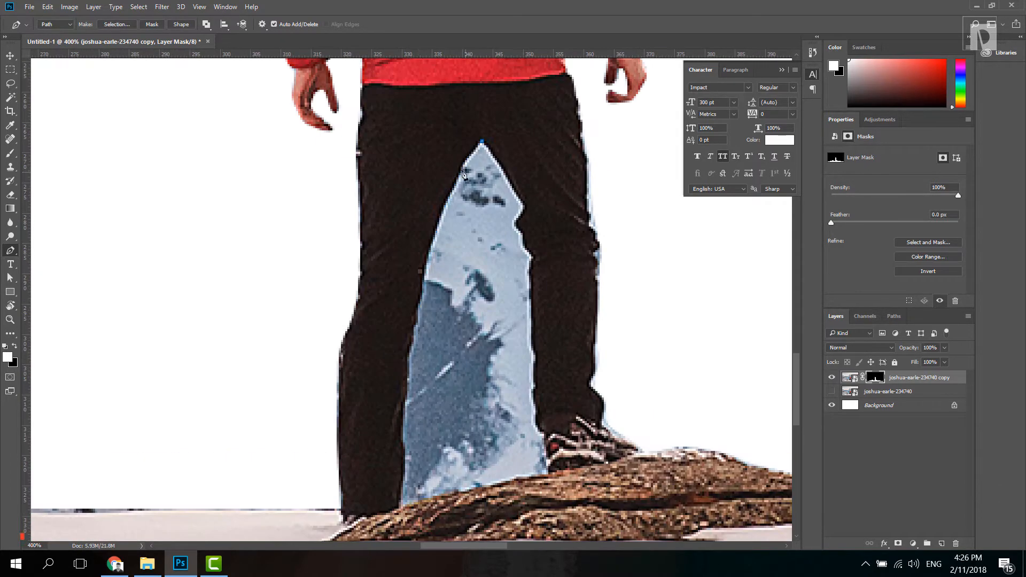
pyautogui.hotkey('ctrl', '1')
pyautogui.hotkey('ctrl', 'Return')
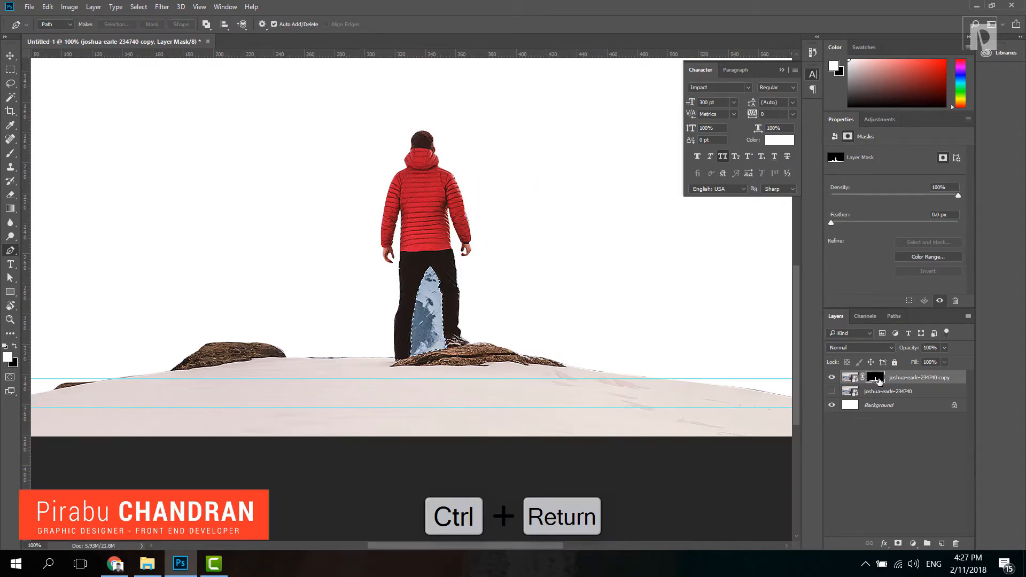
pyautogui.hotkey('ctrl', 'BackSpace')
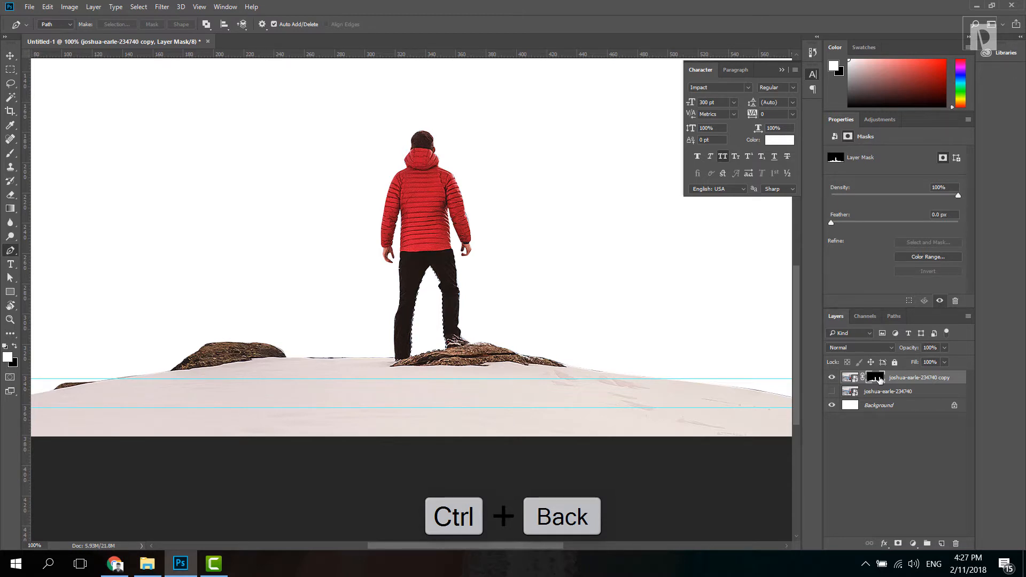
# - Clear the selection, show the original photo layer again and hide the masked copy
pyautogui.click(830, 378)
pyautogui.click(830, 378)
pyautogui.hotkey('ctrl', 'd')
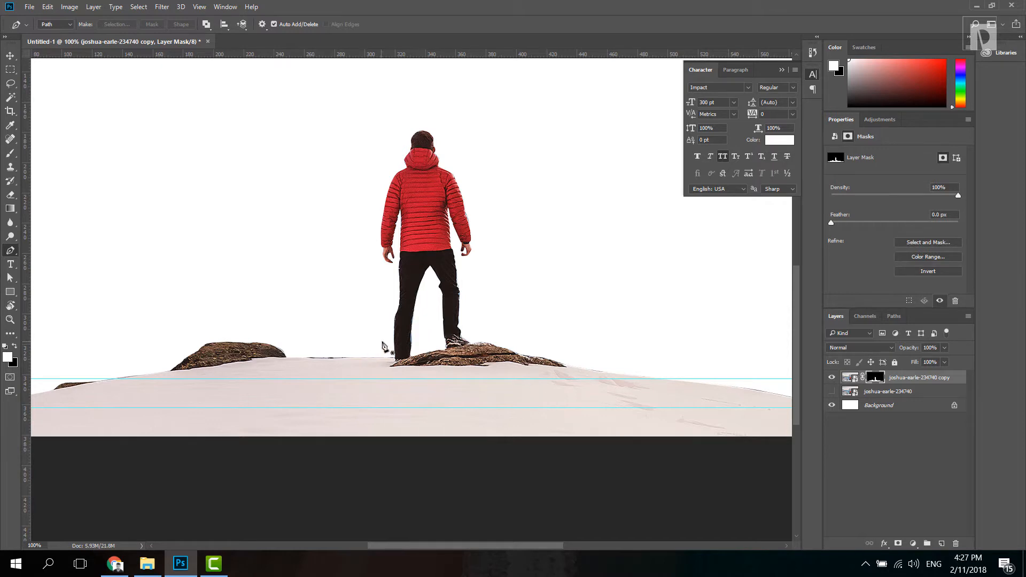
pyautogui.click(831, 392)
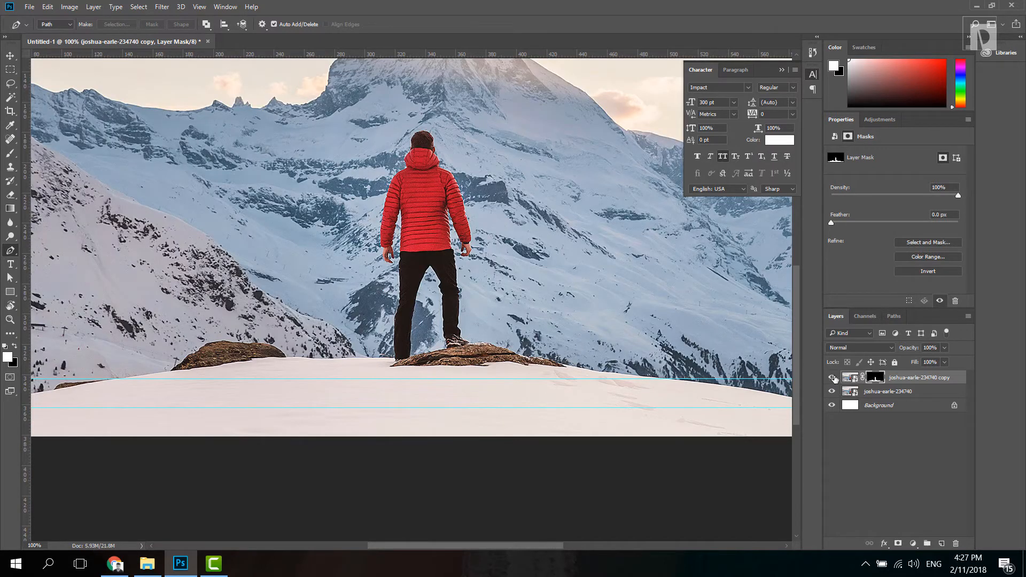
pyautogui.click(830, 378)
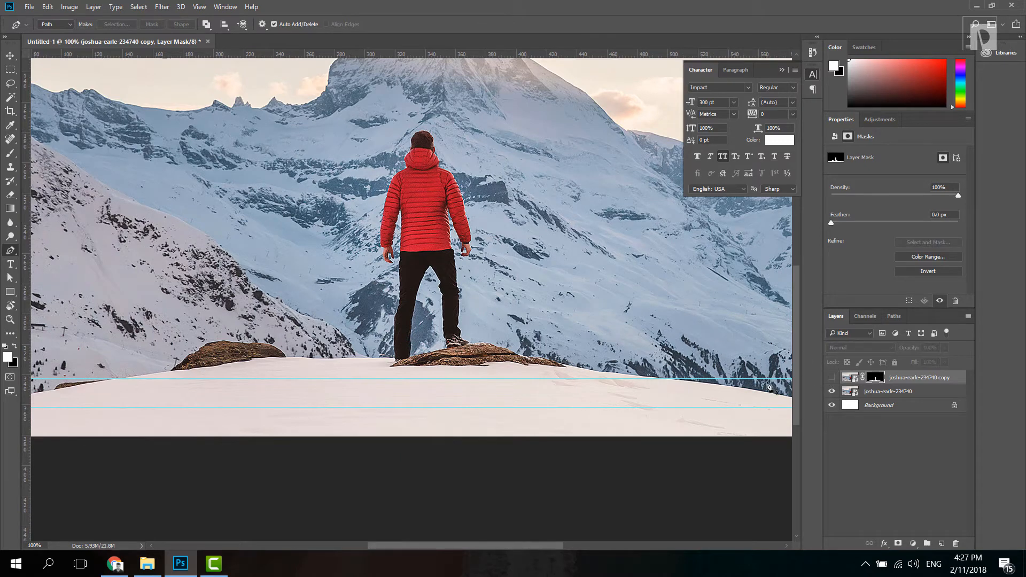
# - Add a layer mask to the original joshua-earle-234740 layer
pyautogui.scroll(1, 463, 267)
pyautogui.hotkey('ctrl', '-')
pyautogui.hotkey('ctrl', '-')
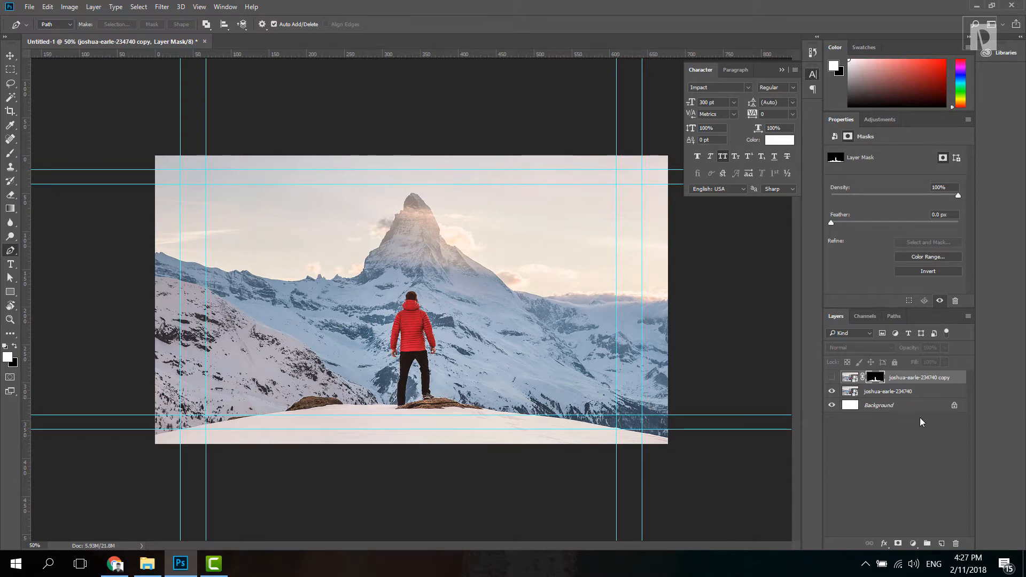
pyautogui.click(897, 392)
pyautogui.click(897, 545)
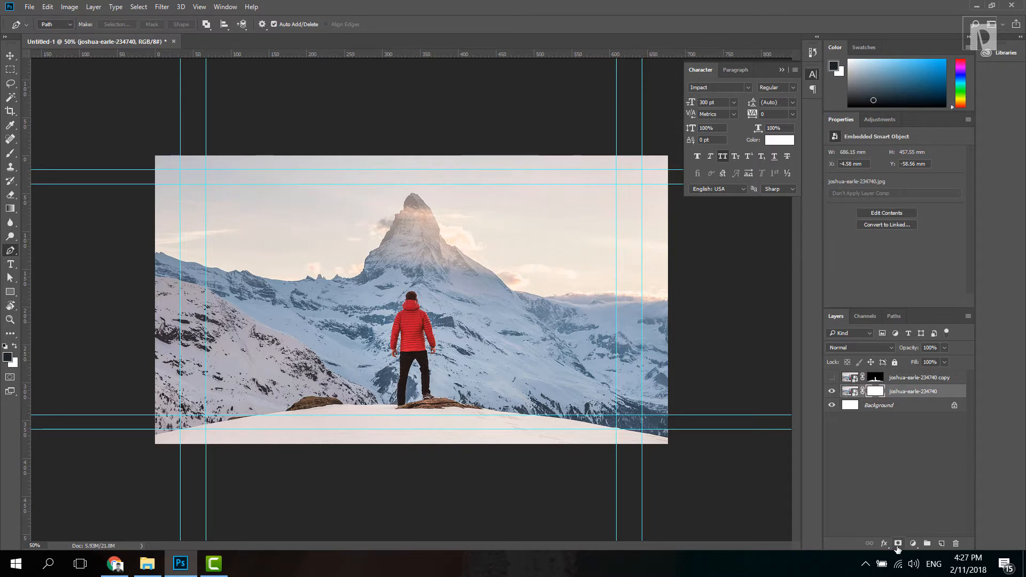
# - Hide the Background layer and brush the sky out on the photo's mask, refining the edges around the peak and ridges
pyautogui.press('b')
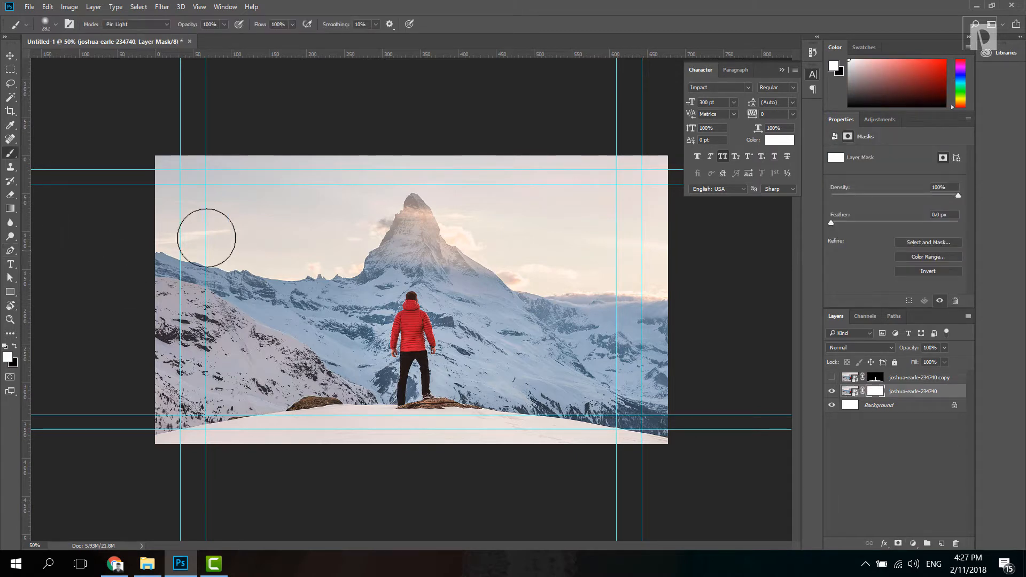
pyautogui.press('x')
pyautogui.moveTo(283, 169)
pyautogui.mouseDown()
pyautogui.moveTo(252, 177)
pyautogui.moveTo(600, 243)
pyautogui.mouseUp()
pyautogui.click(832, 405)
pyautogui.moveTo(406, 197); pyautogui.dragTo(369, 251)
pyautogui.press('x')
pyautogui.keyDown('alt'); pyautogui.rightClick(279, 341); pyautogui.keyUp('alt')
pyautogui.moveTo(315, 294); pyautogui.dragTo(256, 291)
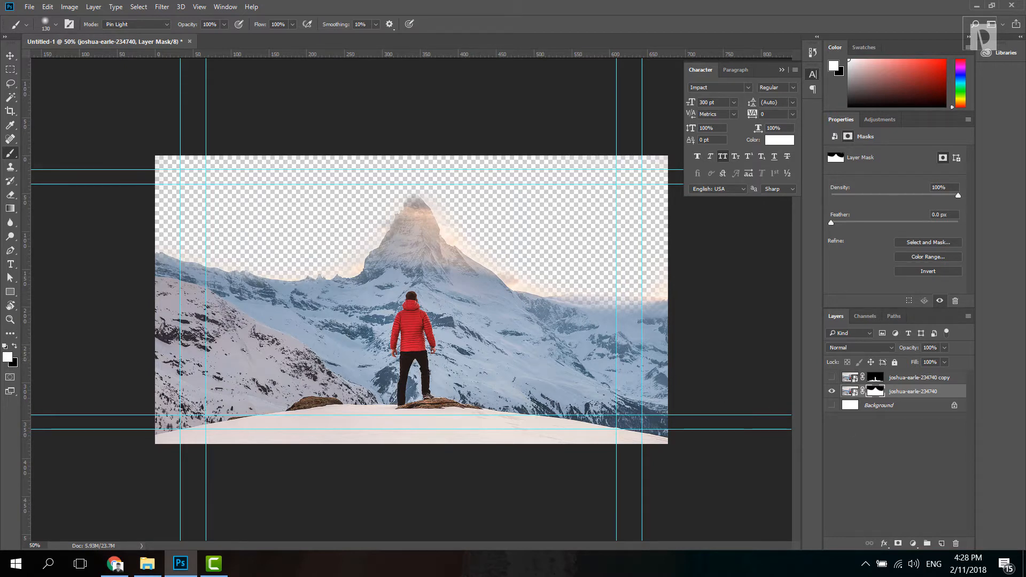
# - Add a new layer above the photo and cover the man's head and torso with cloned mountain texture using the Clone Stamp
pyautogui.click(941, 544)
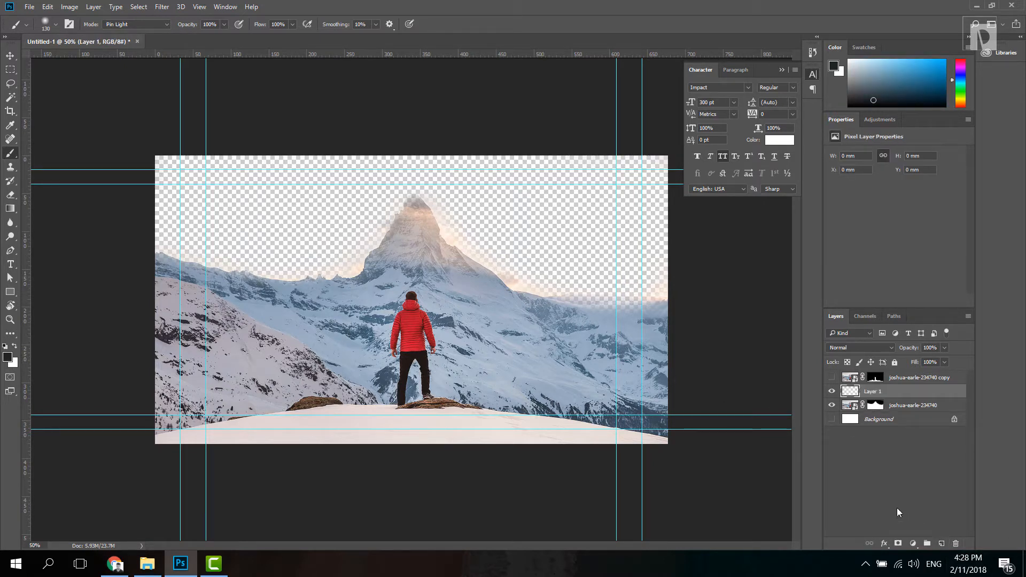
pyautogui.press('s')
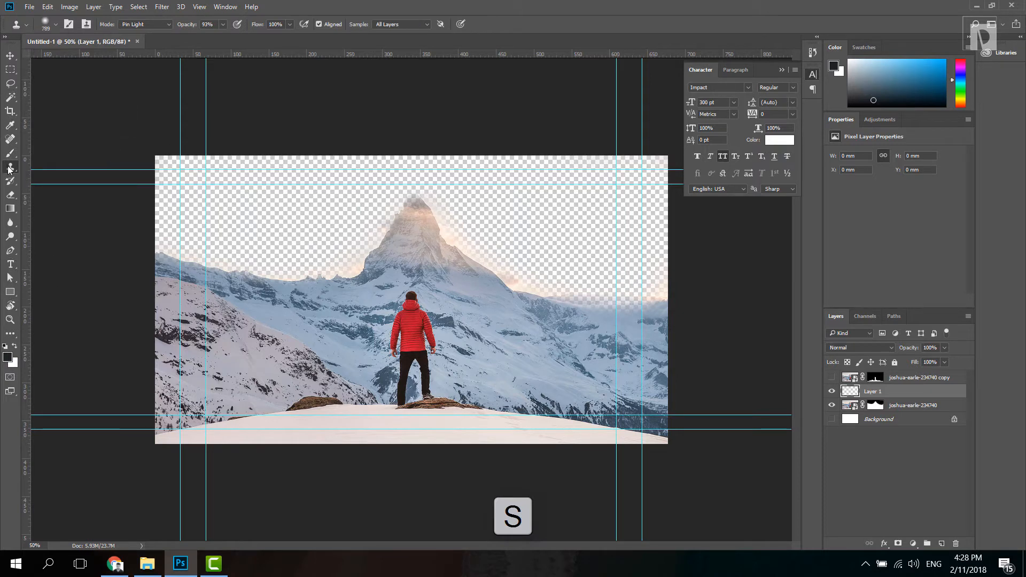
pyautogui.moveTo(349, 293)
pyautogui.mouseDown()
pyautogui.moveTo(270, 303)
pyautogui.moveTo(279, 308)
pyautogui.mouseUp()
pyautogui.press('alt')
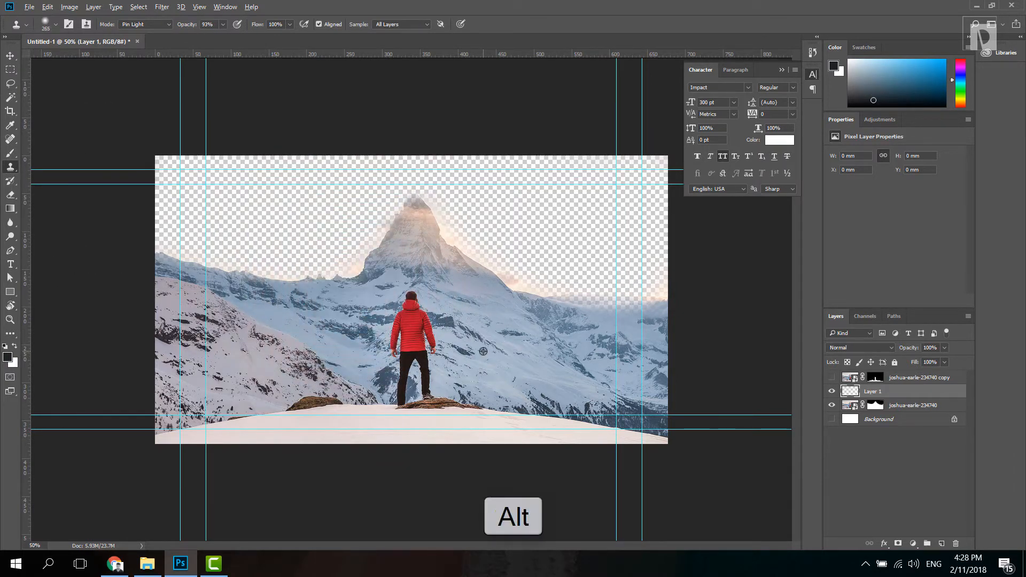
pyautogui.keyDown('alt'); pyautogui.click(483, 351); pyautogui.keyUp('alt')
pyautogui.click(412, 347)
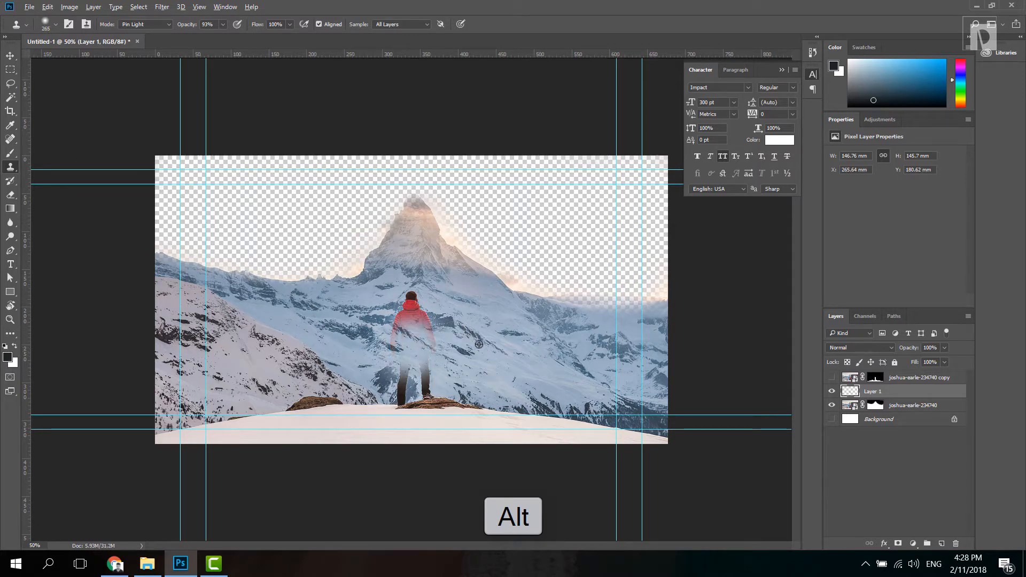
pyautogui.moveTo(480, 346); pyautogui.dragTo(499, 354)
pyautogui.keyDown('alt'); pyautogui.click(499, 353); pyautogui.keyUp('alt')
pyautogui.click(421, 321)
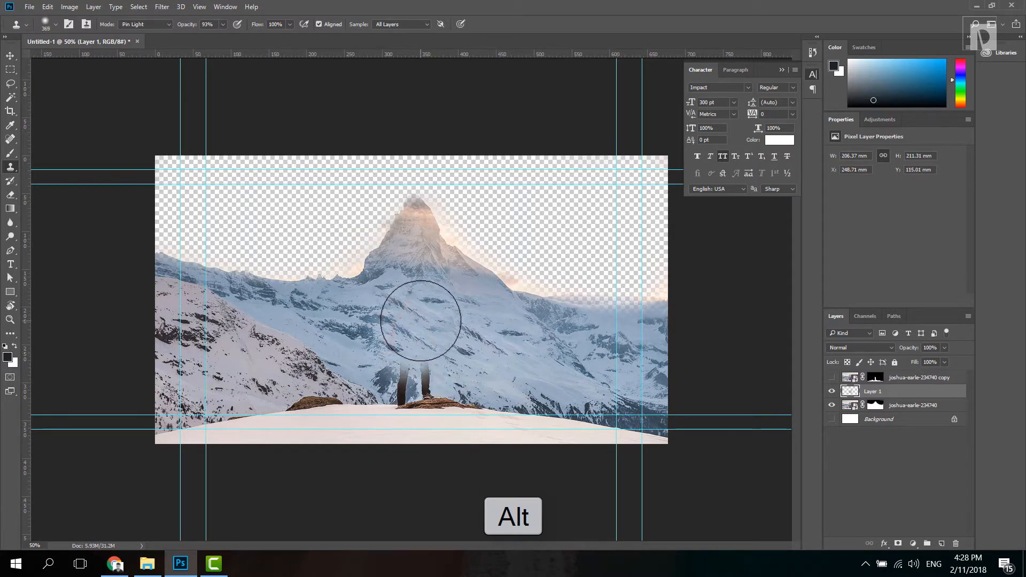
pyautogui.click(421, 321)
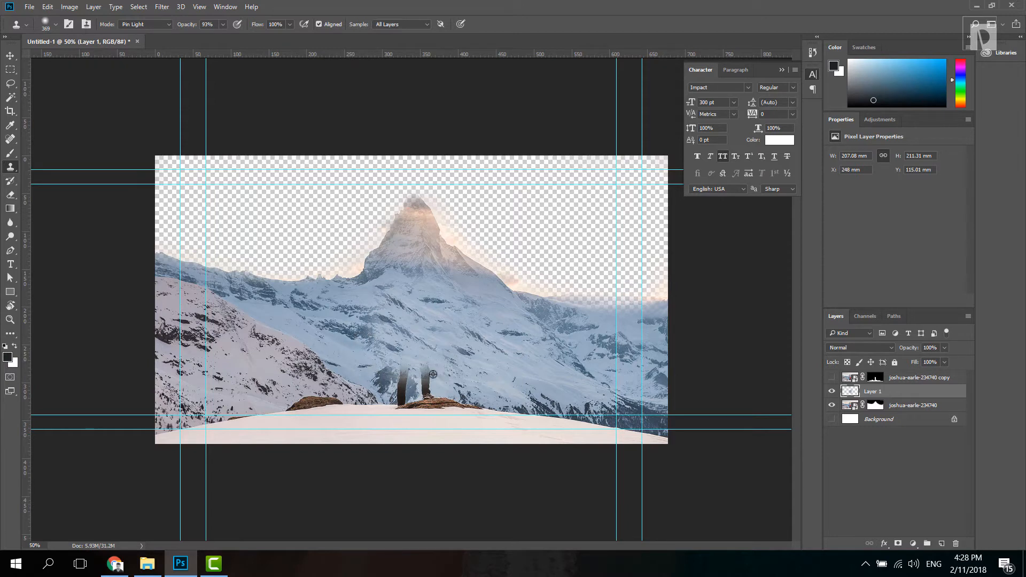
# - Clone mountain texture over the man's legs, the rocks and the foreground snow, and select the original photo layer
pyautogui.moveTo(425, 376)
pyautogui.mouseDown()
pyautogui.moveTo(406, 406)
pyautogui.moveTo(310, 430)
pyautogui.moveTo(598, 414)
pyautogui.mouseUp()
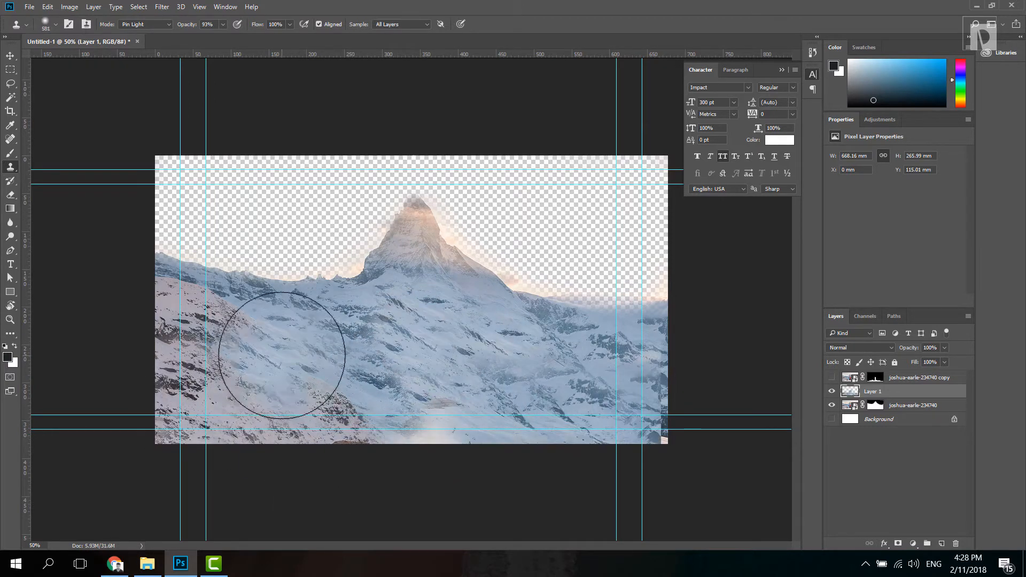
pyautogui.click(282, 355)
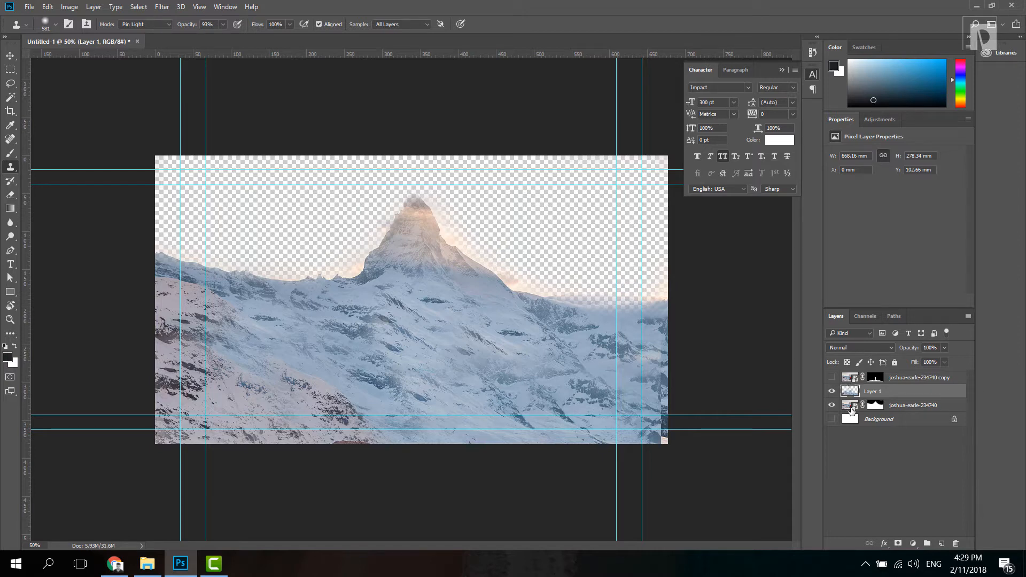
pyautogui.click(901, 408)
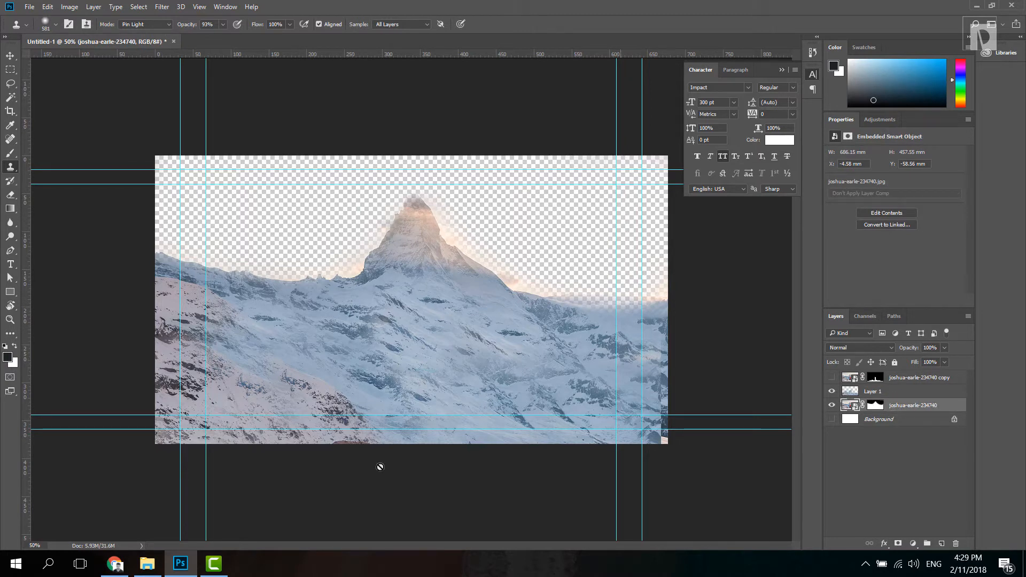
# - Place kaushik-panchal-37070.jpg from the _support folder into the composition and scale it to about 57.5% so it covers the canvas
pyautogui.click(147, 563)
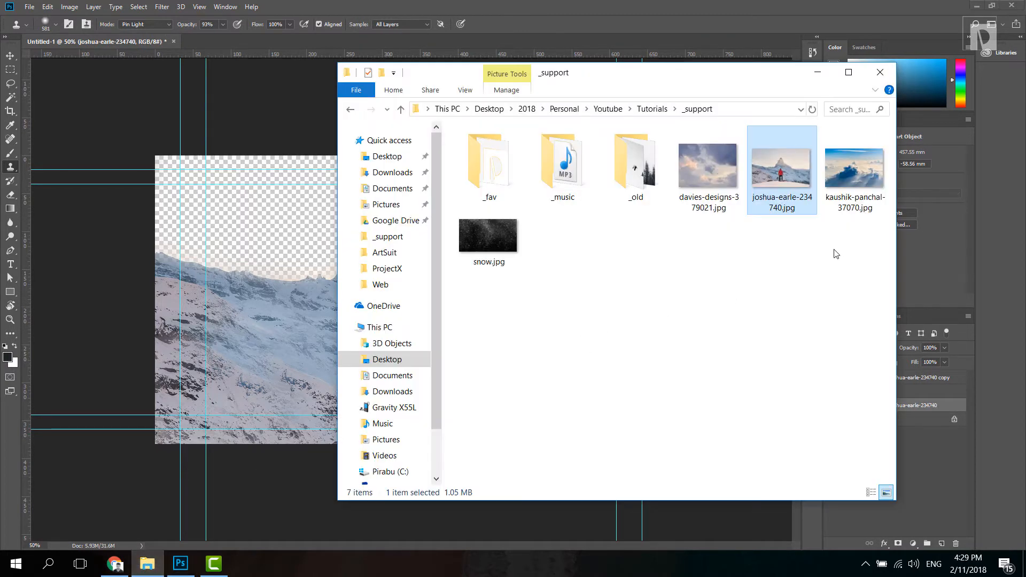
pyautogui.click(849, 172)
pyautogui.moveTo(868, 184); pyautogui.dragTo(221, 229)
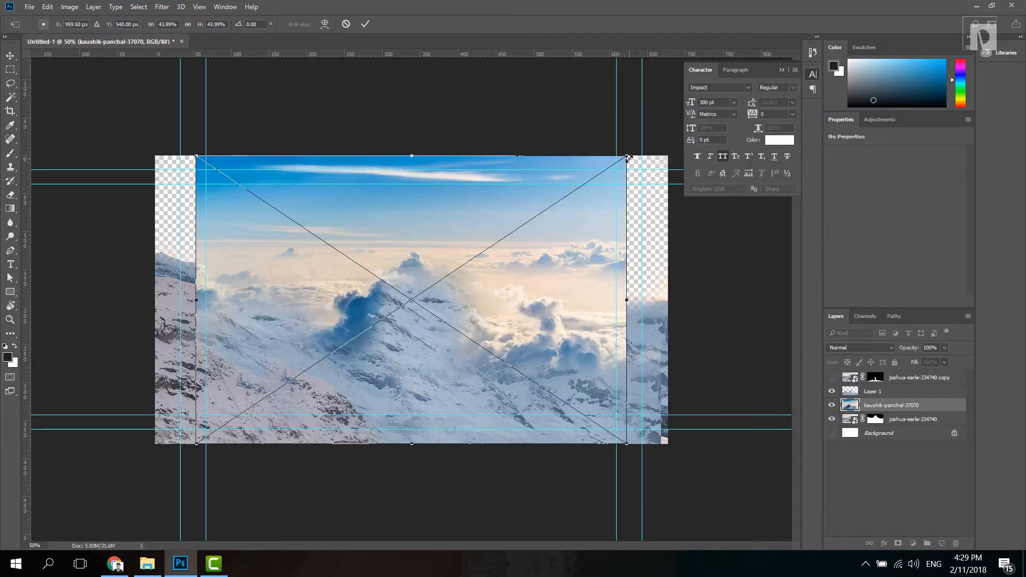
pyautogui.moveTo(627, 444); pyautogui.dragTo(692, 488)
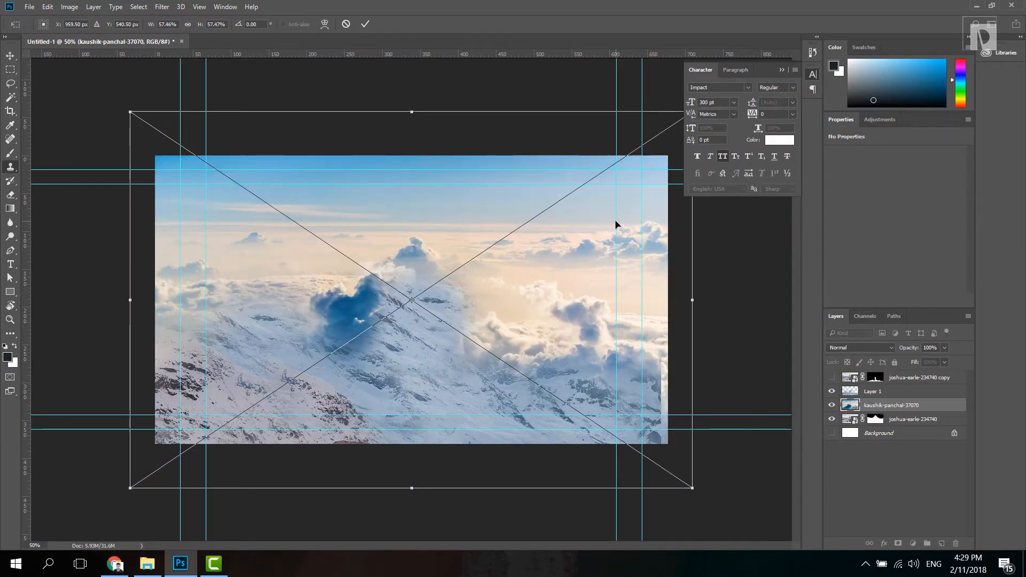
pyautogui.press('Return')
# - Move the placed cloud image beneath the joshua-earle-234740 photo layer and rename it sky
pyautogui.moveTo(932, 406); pyautogui.dragTo(930, 424)
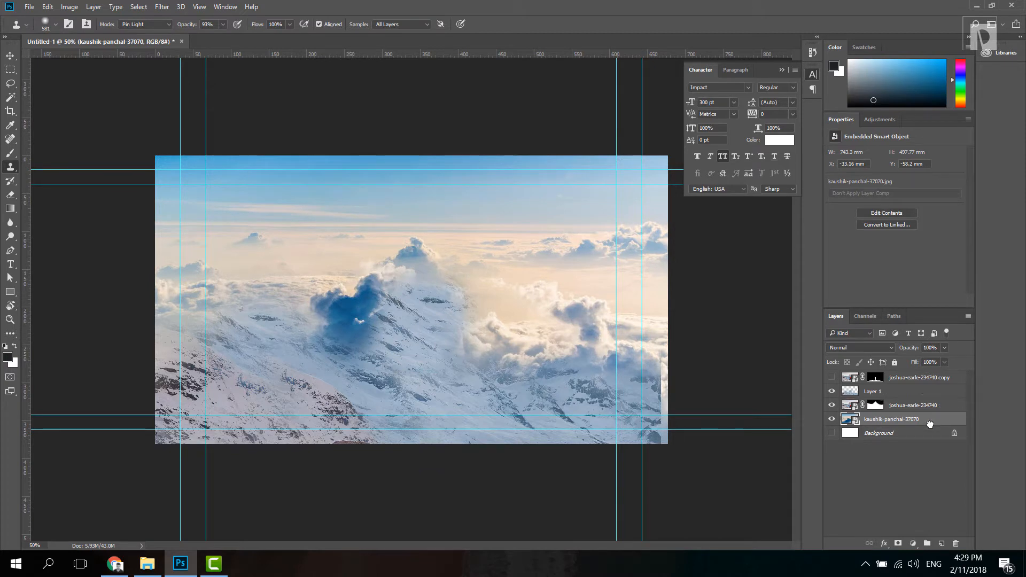
pyautogui.doubleClick(882, 420)
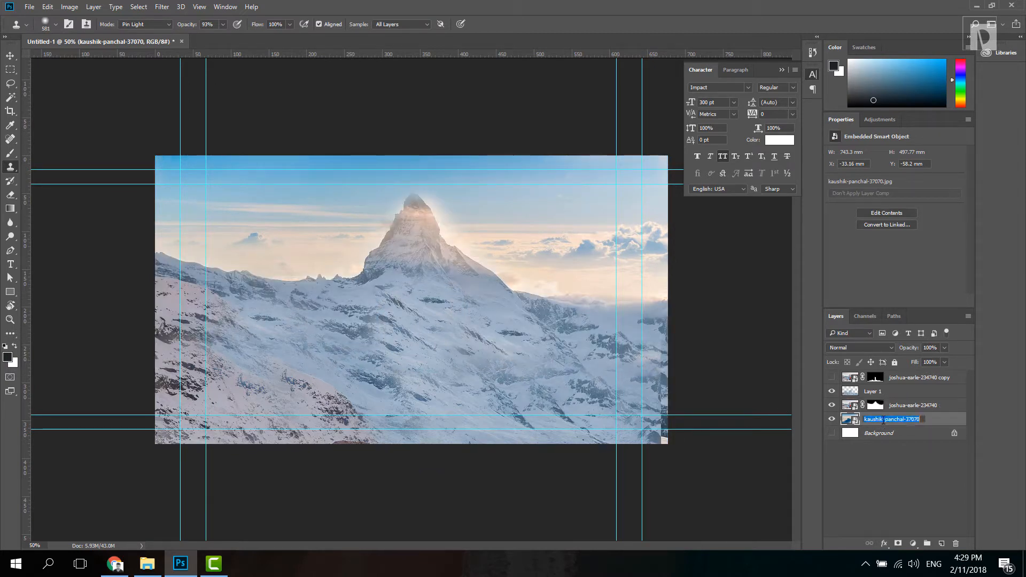
pyautogui.write('sky')
pyautogui.press('Return')
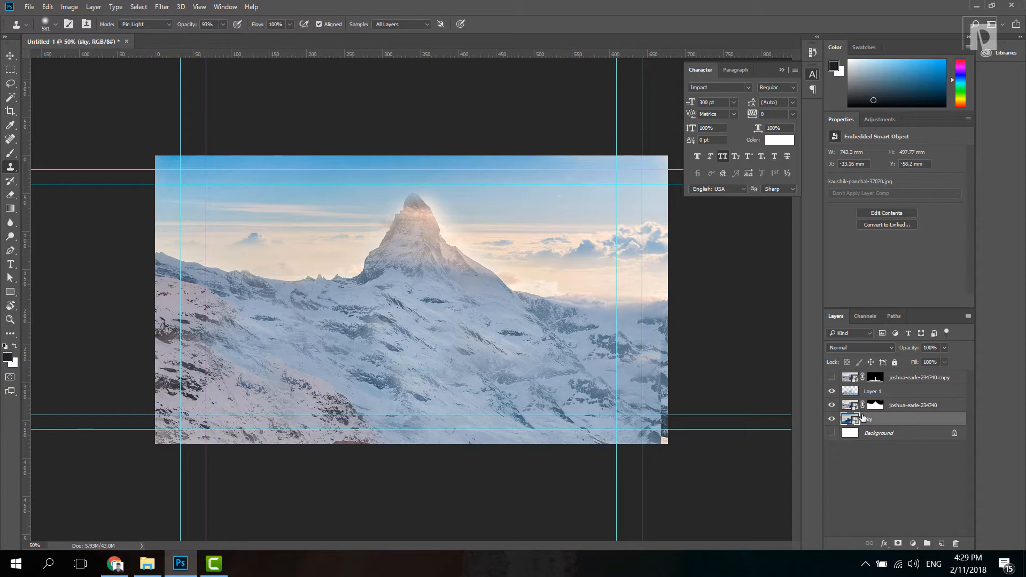
# - Convert Layer 1 and the joshua-earle-234740 layer together into one smart object and name it Mountain
pyautogui.click(831, 405)
pyautogui.click(831, 405)
pyautogui.click(896, 406)
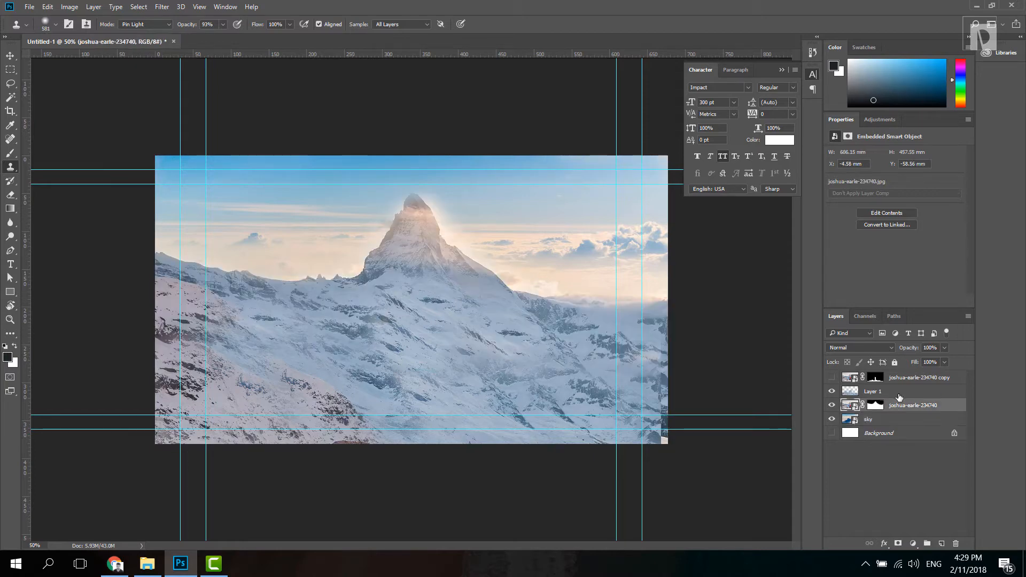
pyautogui.keyDown('ctrl'); pyautogui.click(899, 396); pyautogui.keyUp('ctrl')
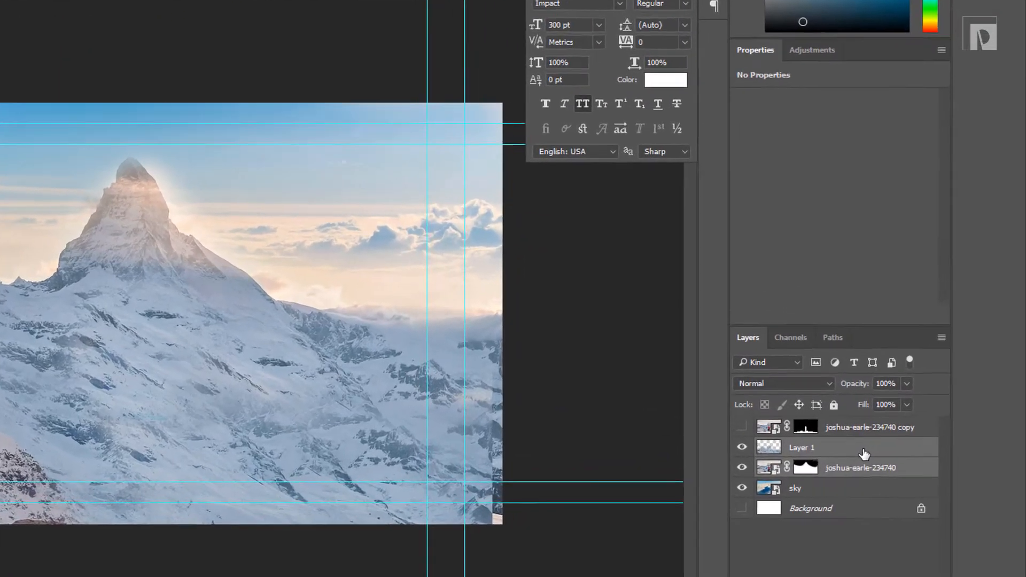
pyautogui.rightClick(902, 394)
pyautogui.click(521, 218)
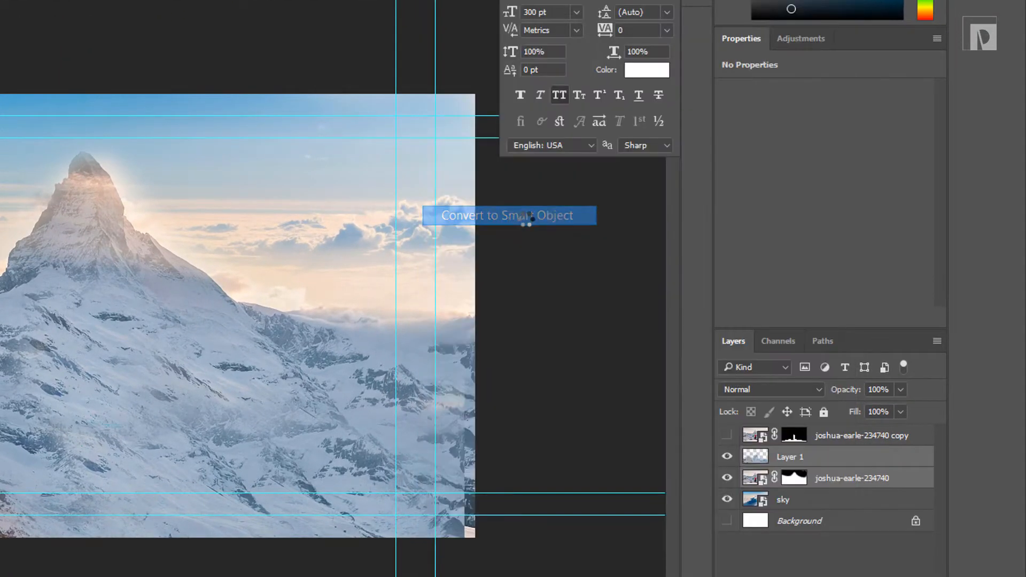
pyautogui.doubleClick(789, 458)
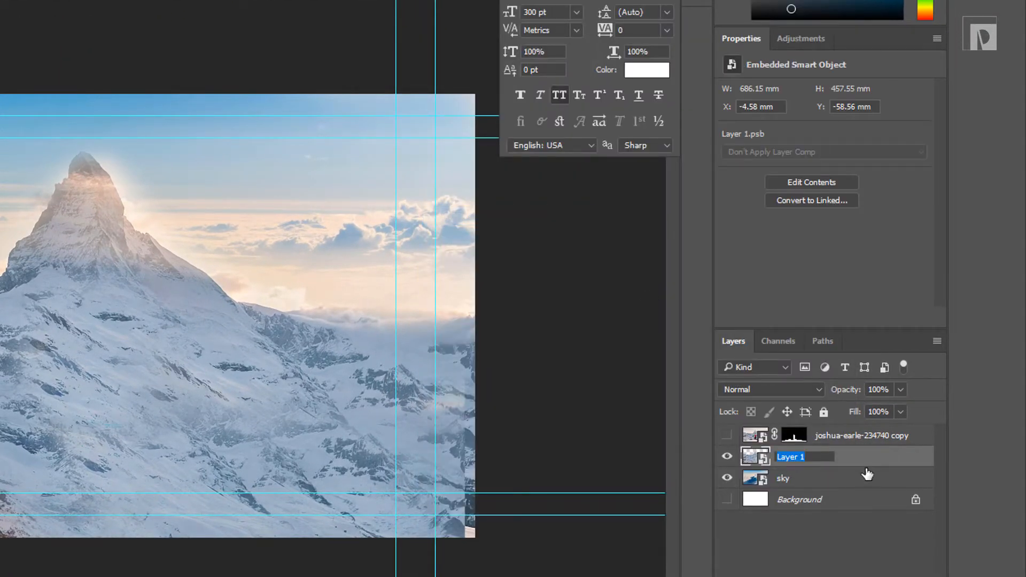
pyautogui.write('Mountain')
pyautogui.press('Return')
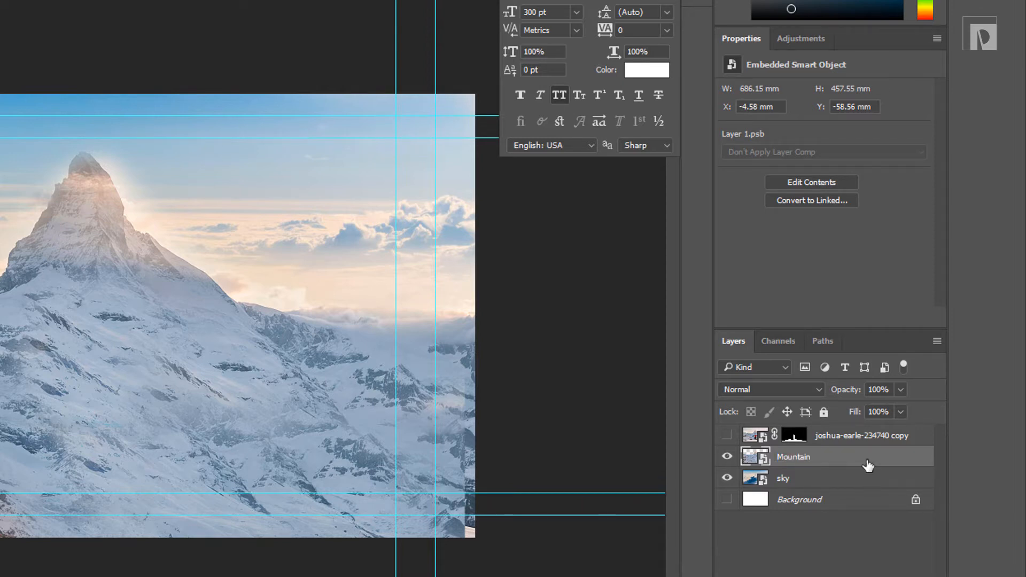
# - Rename the joshua-earle-234740 copy layer as man and make it visible
pyautogui.doubleClick(847, 434)
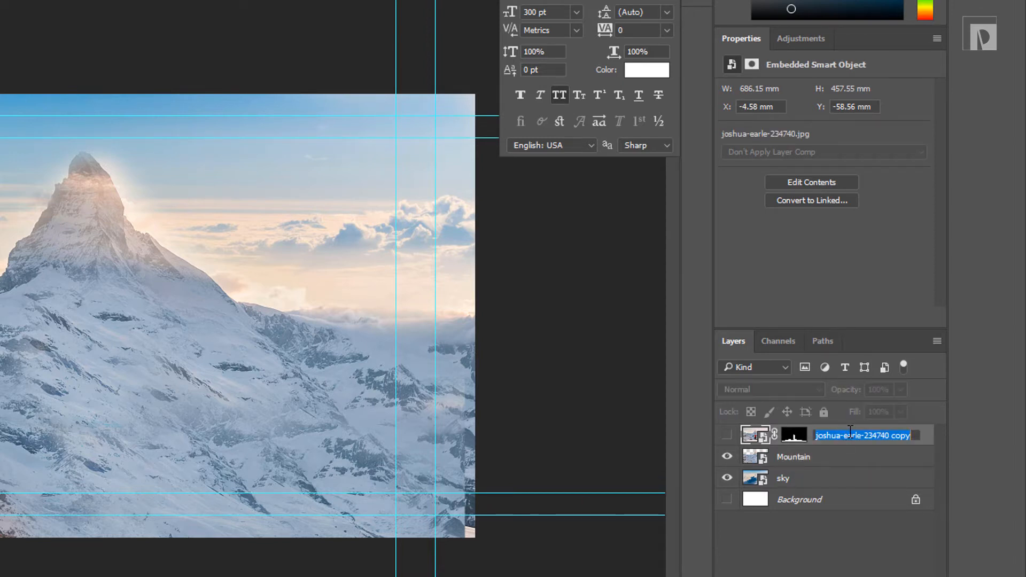
pyautogui.write('man')
pyautogui.press('Return')
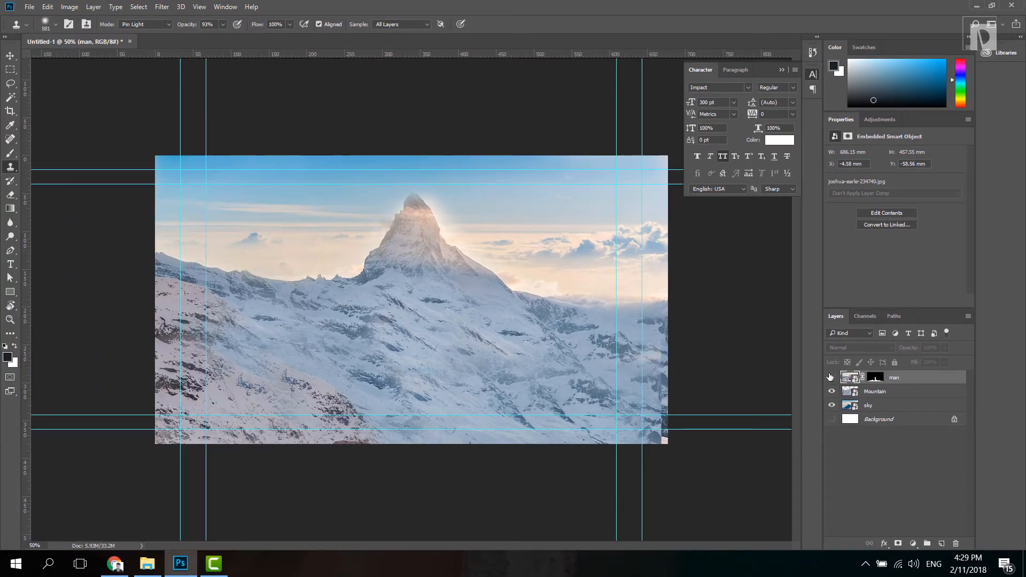
pyautogui.click(831, 378)
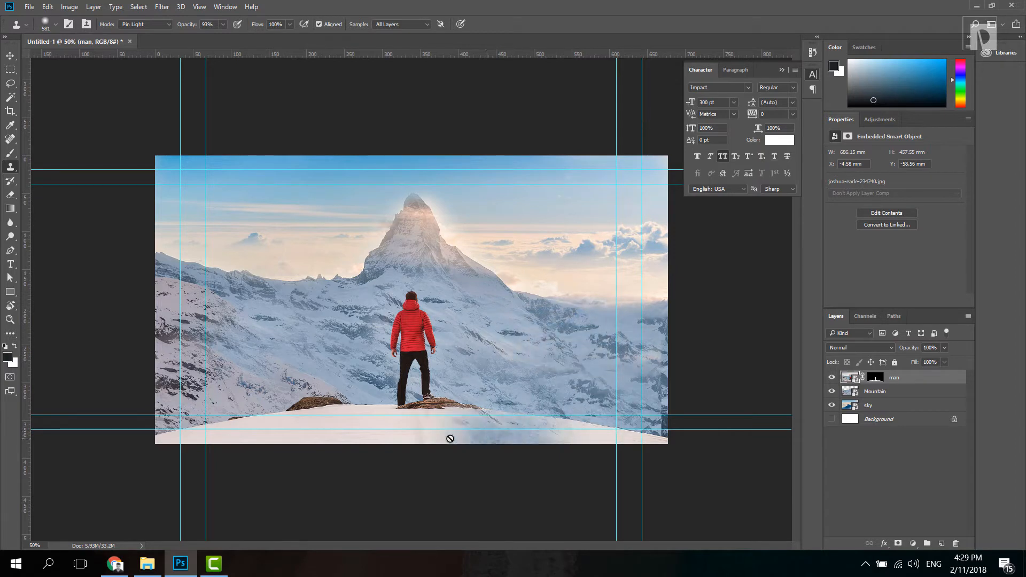
# - Shift the sky image up about 33 mm behind the mountain and add a Levels adjustment with midtones at 0.74
pyautogui.press('v')
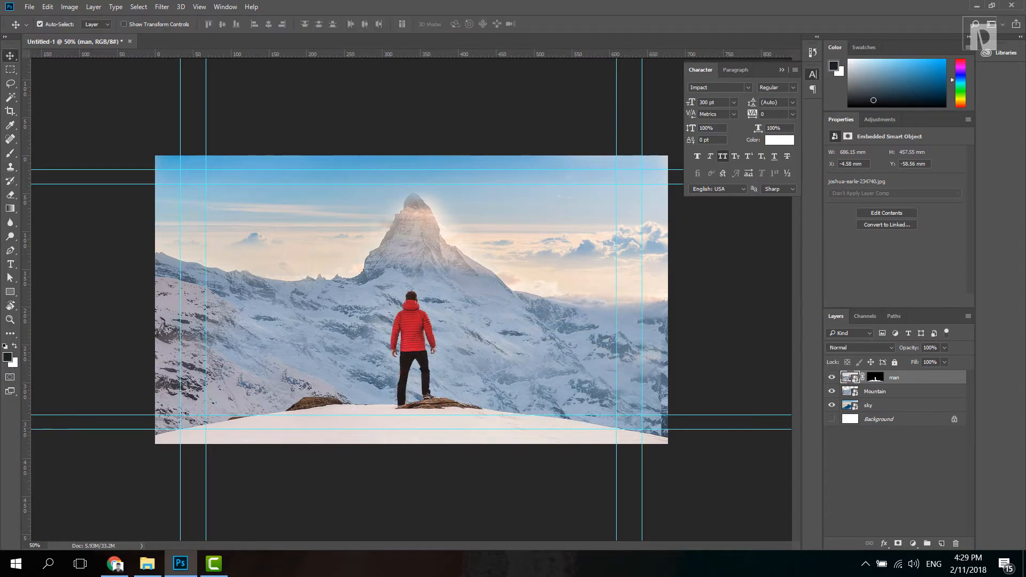
pyautogui.moveTo(590, 251); pyautogui.dragTo(594, 202)
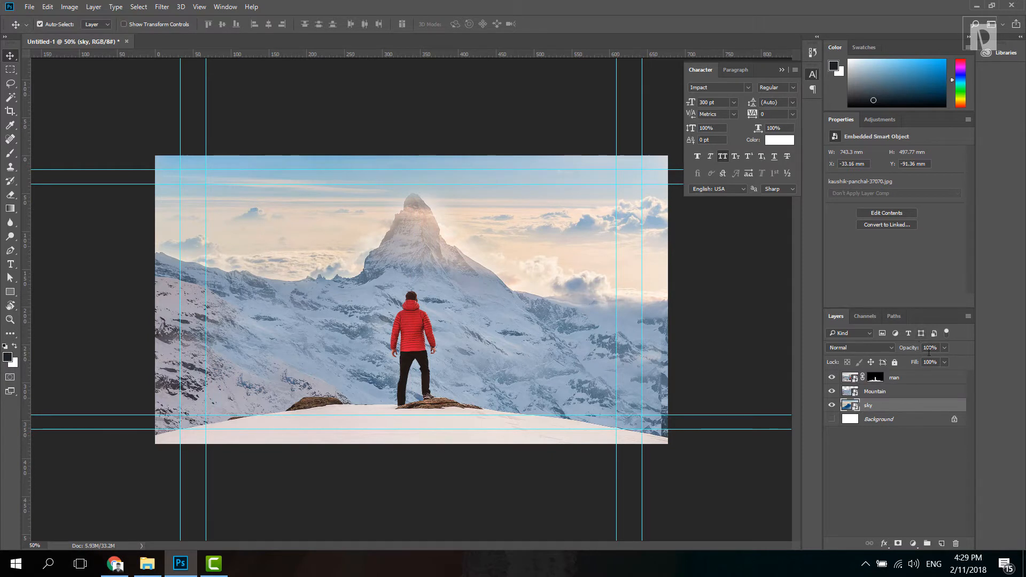
pyautogui.click(917, 545)
pyautogui.click(953, 348)
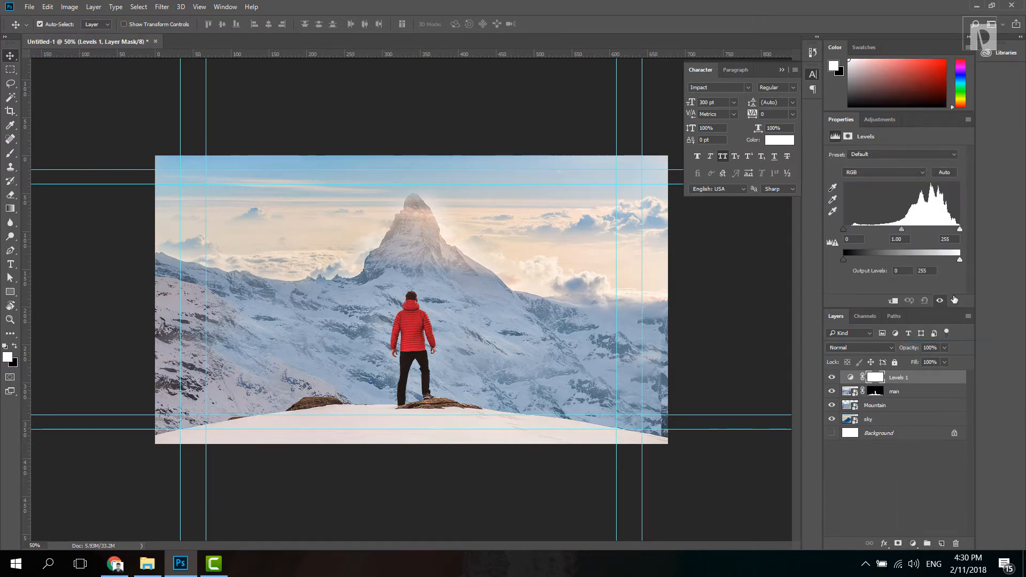
pyautogui.moveTo(959, 229); pyautogui.dragTo(913, 232)
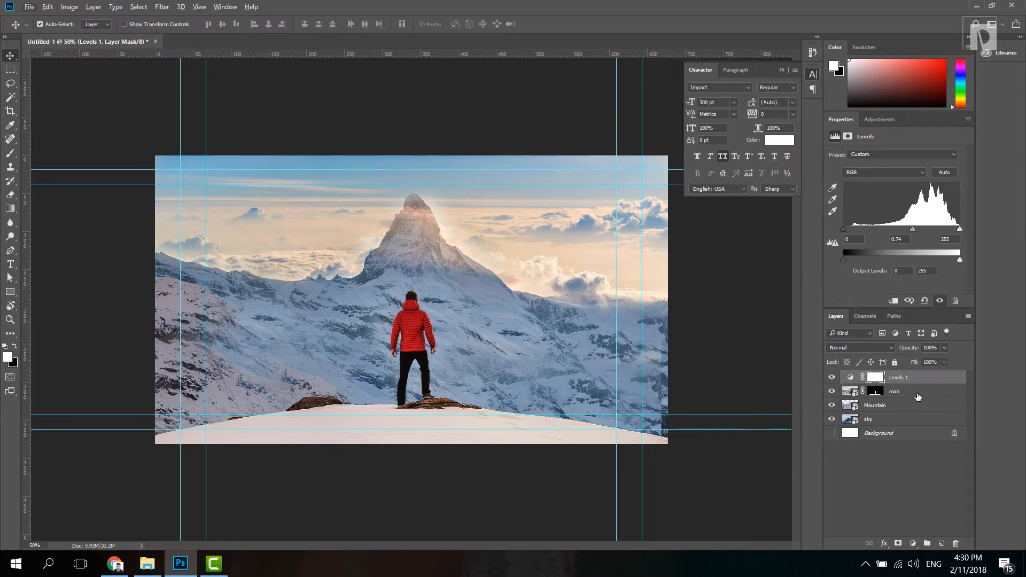
# - Move the Levels adjustment directly above the sky layer and clip it so it affects only the sky
pyautogui.moveTo(913, 380); pyautogui.dragTo(877, 410)
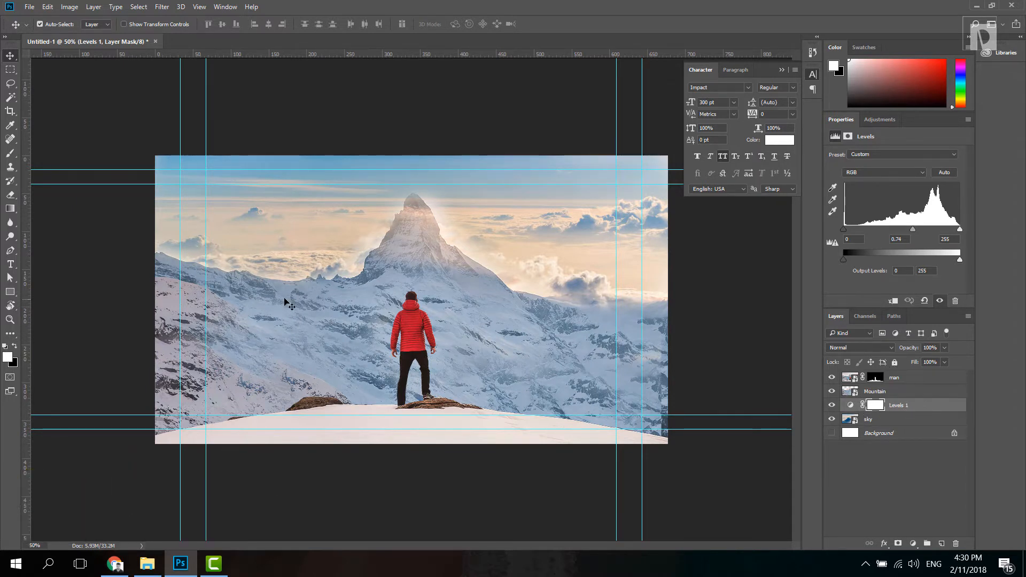
pyautogui.press('alt')
pyautogui.keyDown('alt'); pyautogui.click(898, 409); pyautogui.keyUp('alt')
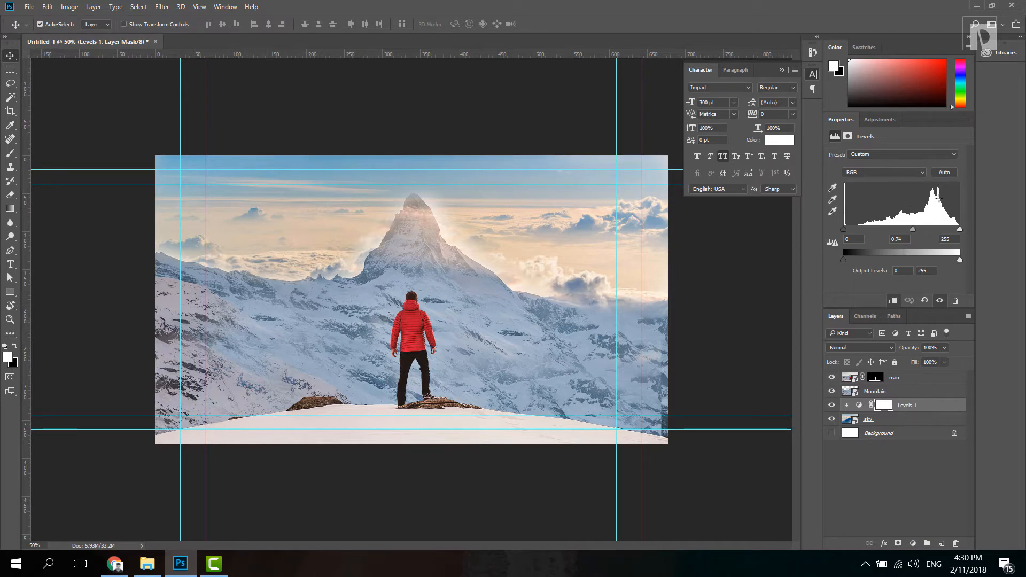
# - Convert the Levels adjustment and the sky layer together into a single smart object
pyautogui.keyDown('shift'); pyautogui.click(917, 422); pyautogui.keyUp('shift')
pyautogui.rightClick(917, 415)
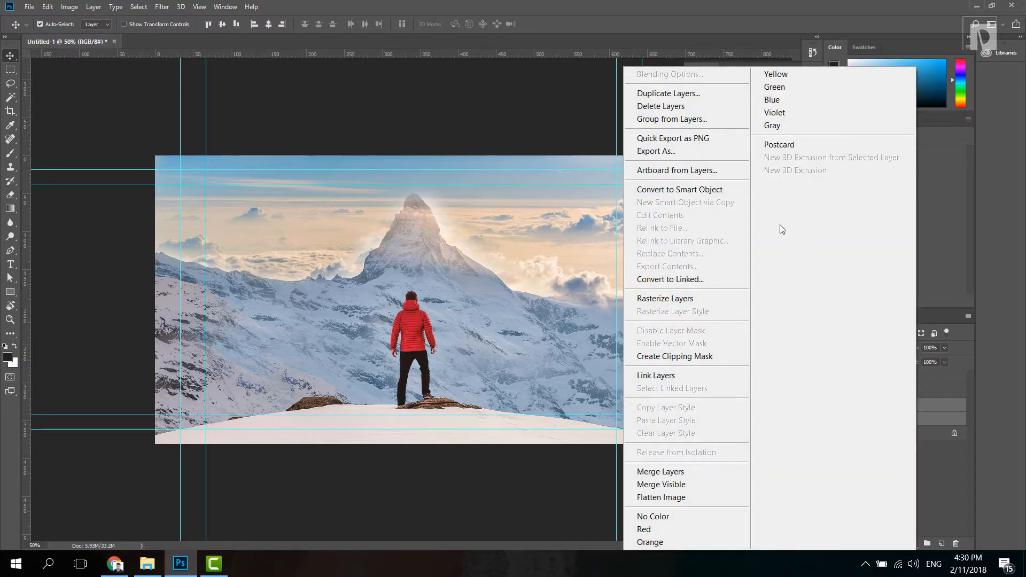
pyautogui.click(703, 195)
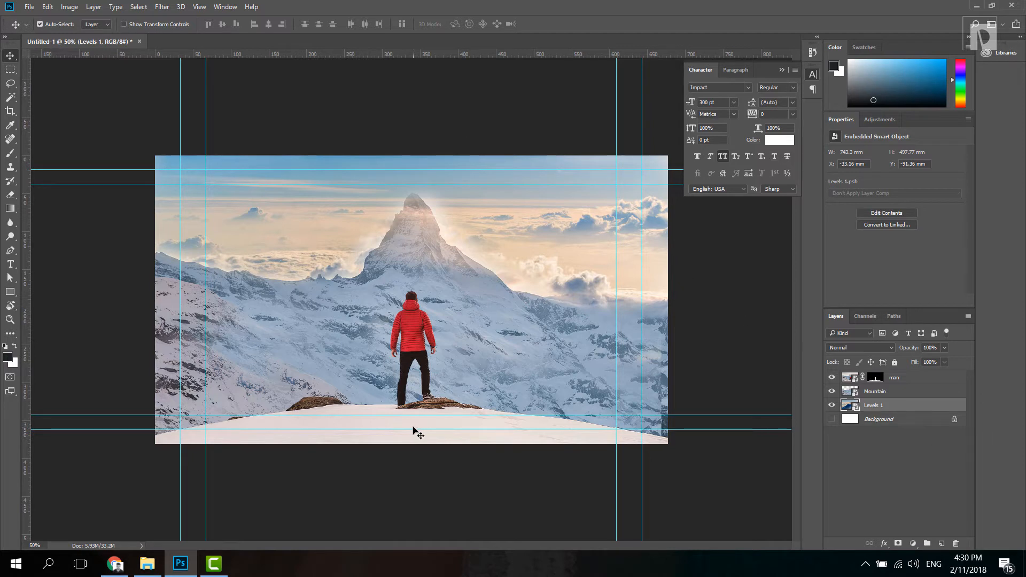
# - Place snow.jpg from the _support folder above the man layer and scale it to about 232% to cover the canvas
pyautogui.click(901, 379)
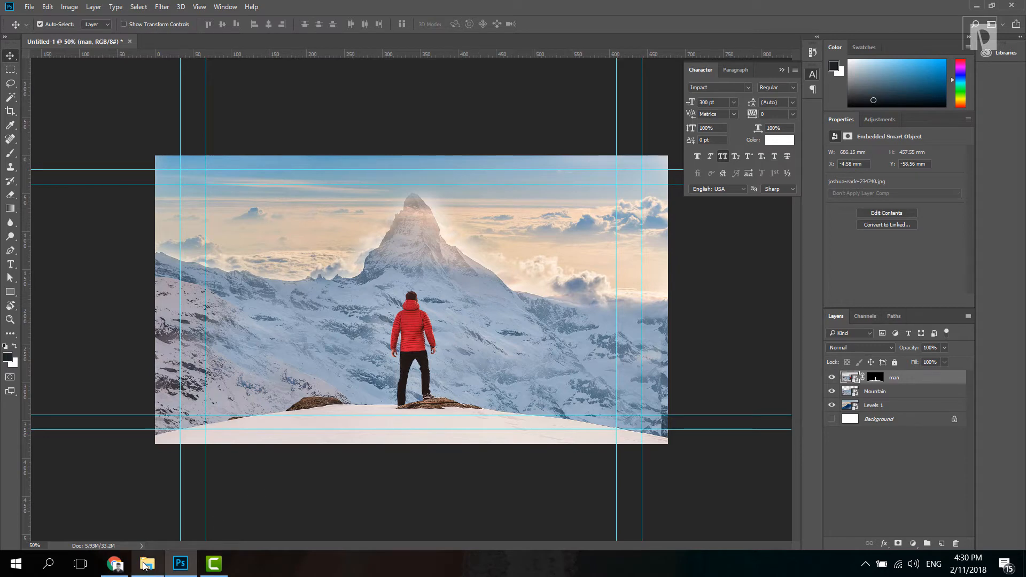
pyautogui.click(144, 565)
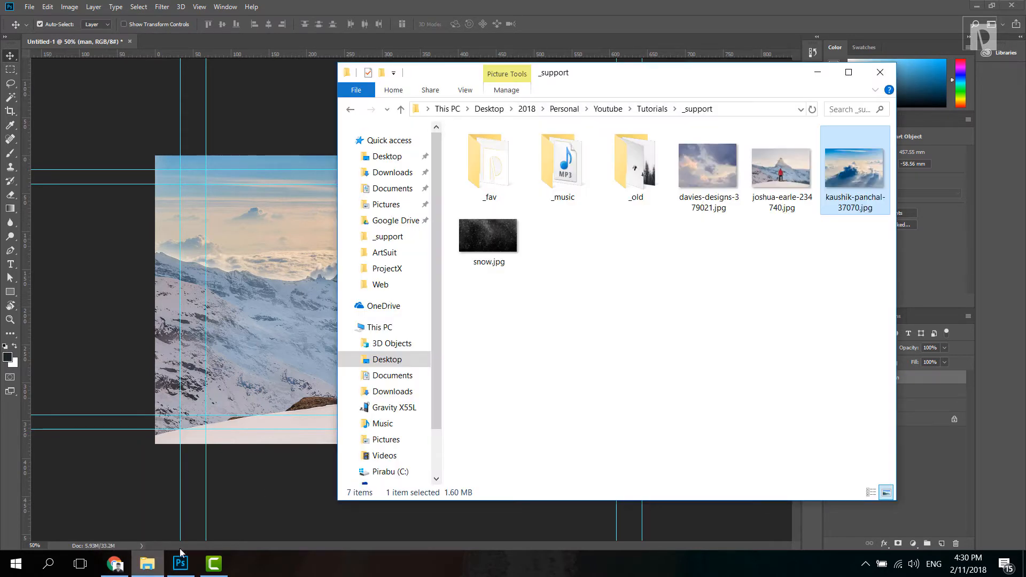
pyautogui.click(516, 235)
pyautogui.moveTo(516, 235); pyautogui.dragTo(283, 293)
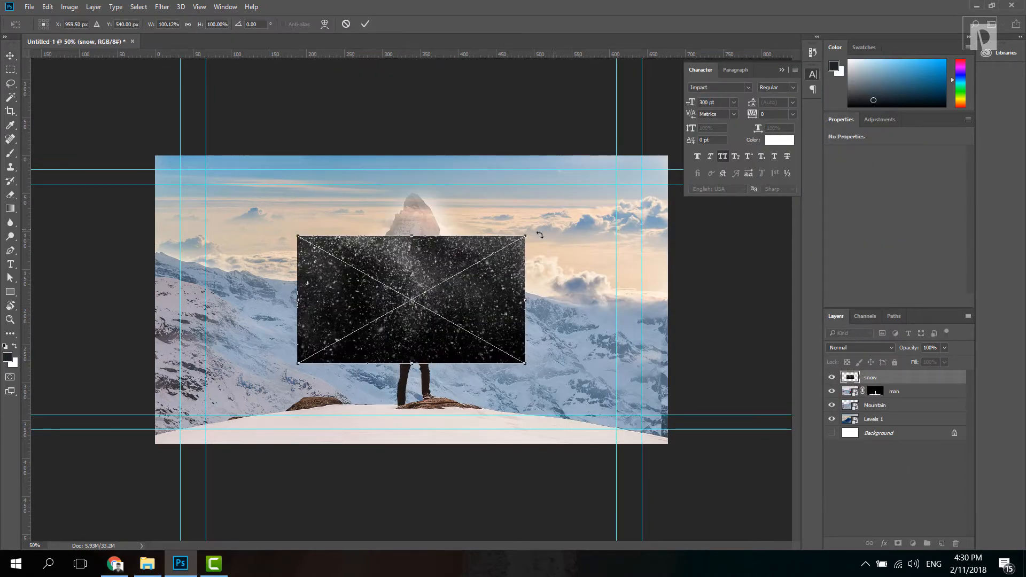
pyautogui.moveTo(523, 236); pyautogui.dragTo(675, 151)
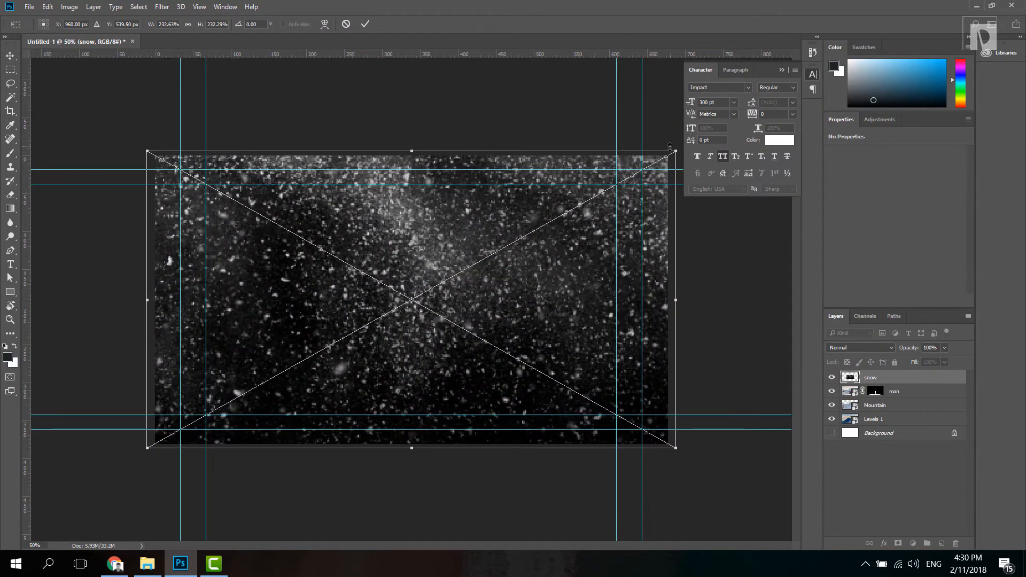
pyautogui.press('Return')
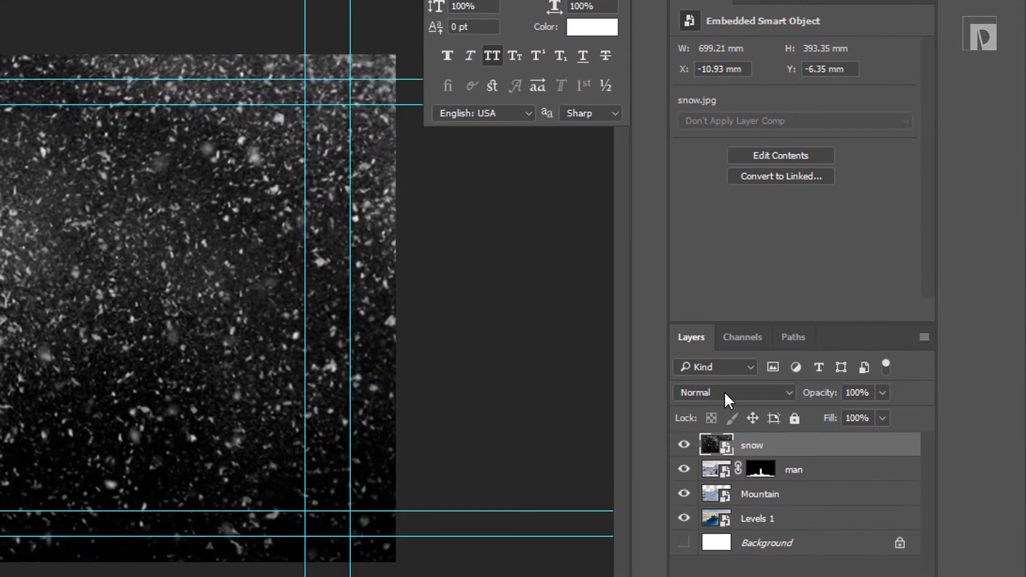
# - Set the snow layer's blend mode to Screen and reduce its opacity
pyautogui.click(723, 391)
pyautogui.click(710, 418)
pyautogui.scroll(-6, 704, 391)
pyautogui.scroll(1, 703, 396)
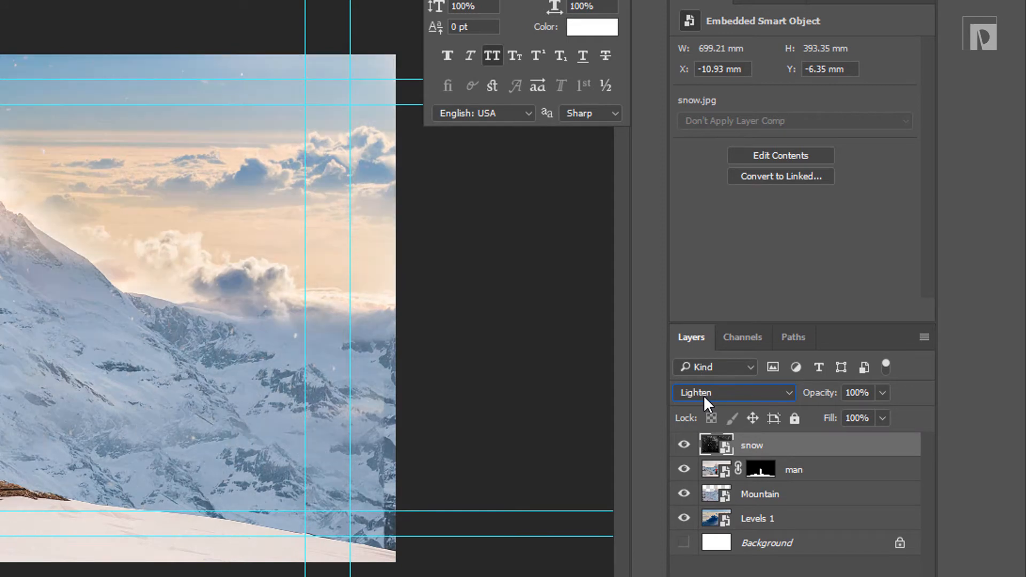
pyautogui.scroll(-1, 703, 396)
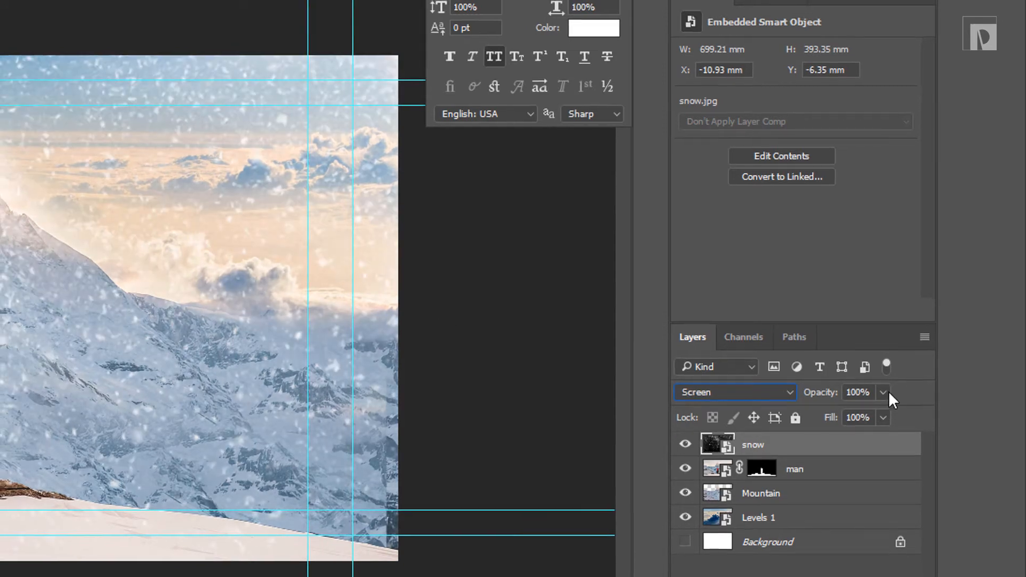
pyautogui.click(884, 392)
pyautogui.moveTo(848, 415); pyautogui.dragTo(819, 417)
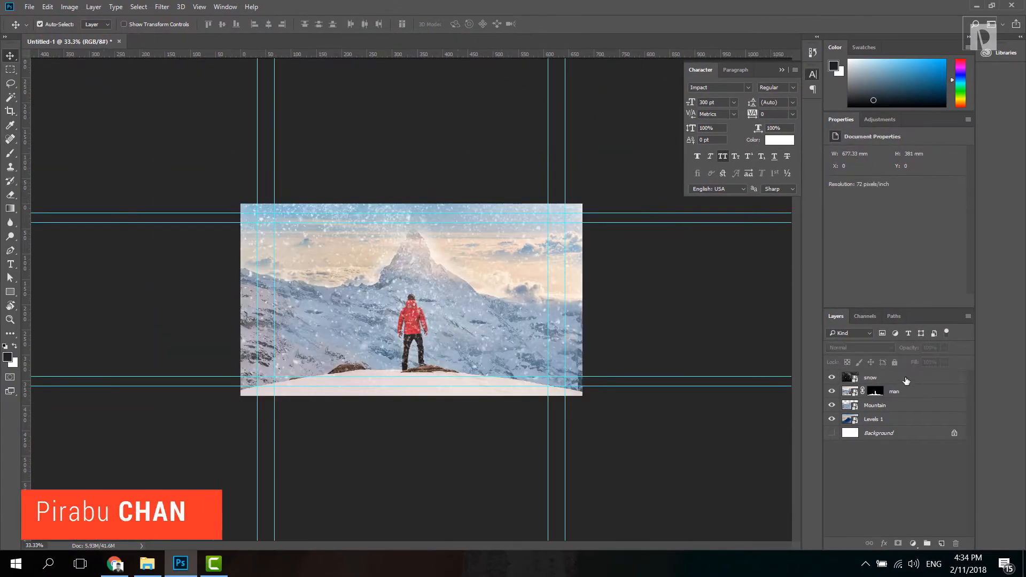
# - Convert the masked man layer into a smart object
pyautogui.click(908, 392)
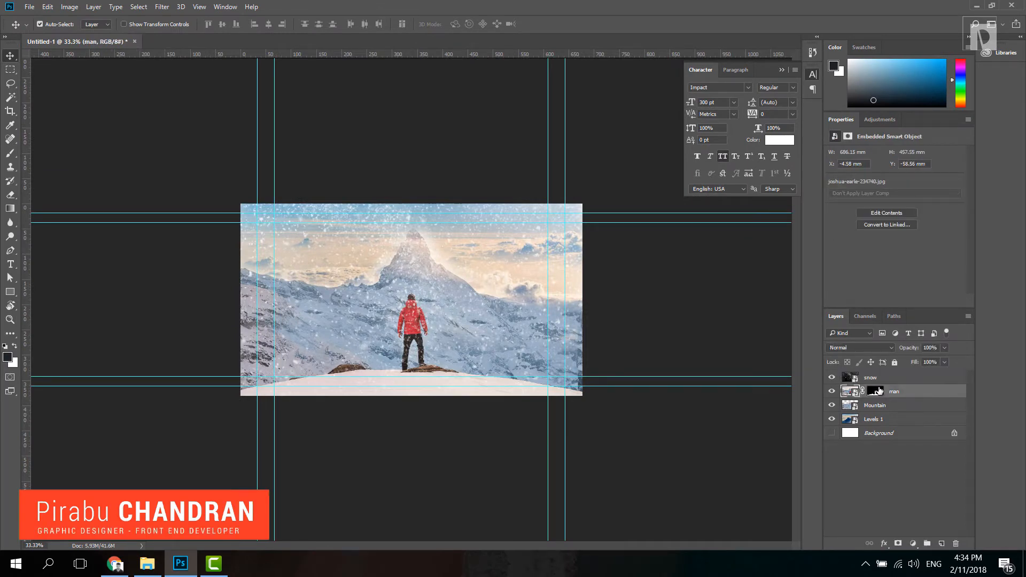
pyautogui.rightClick(962, 391)
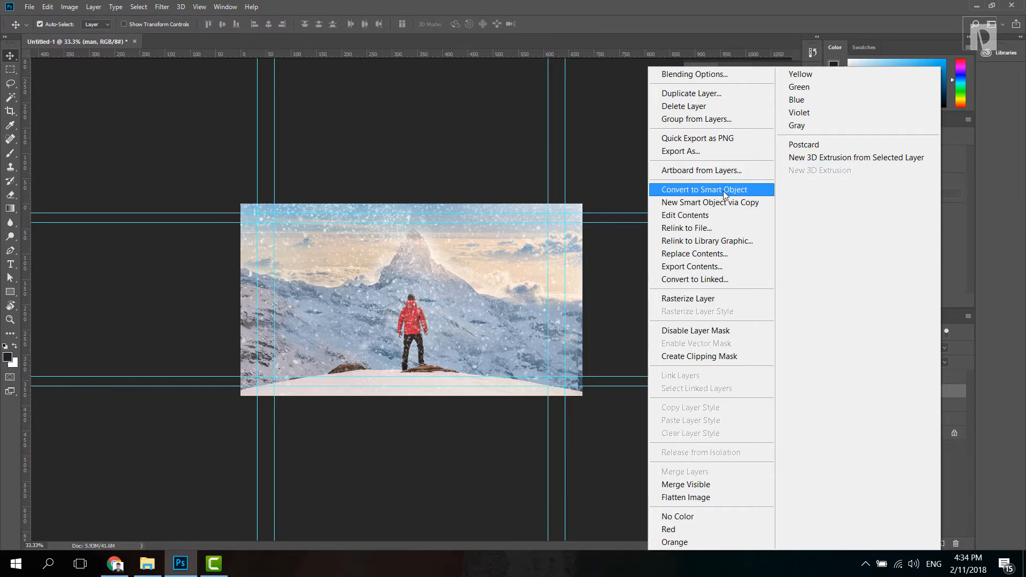
pyautogui.click(716, 190)
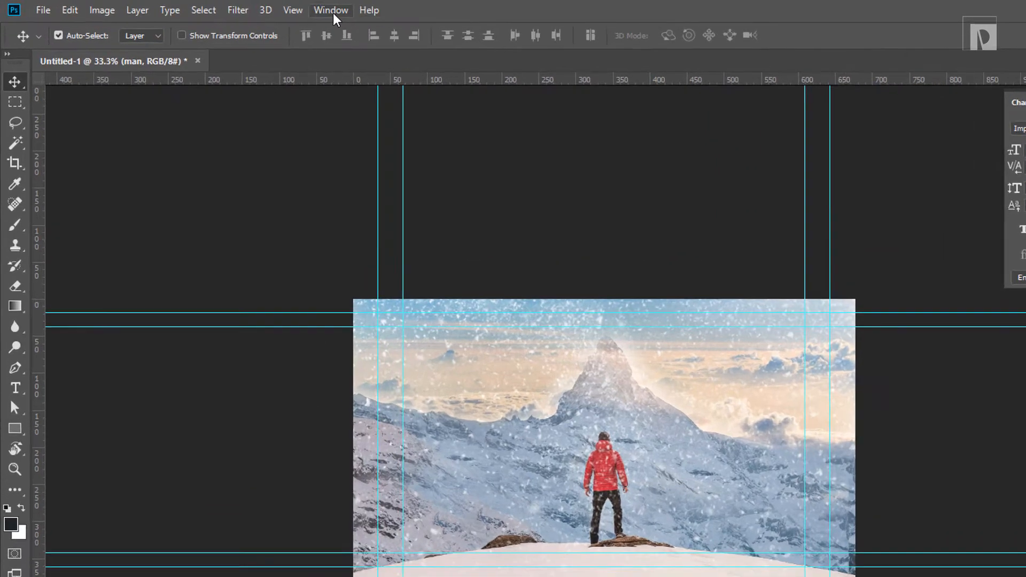
# - Show the Timeline and create a video timeline from the document's layers
pyautogui.click(225, 7)
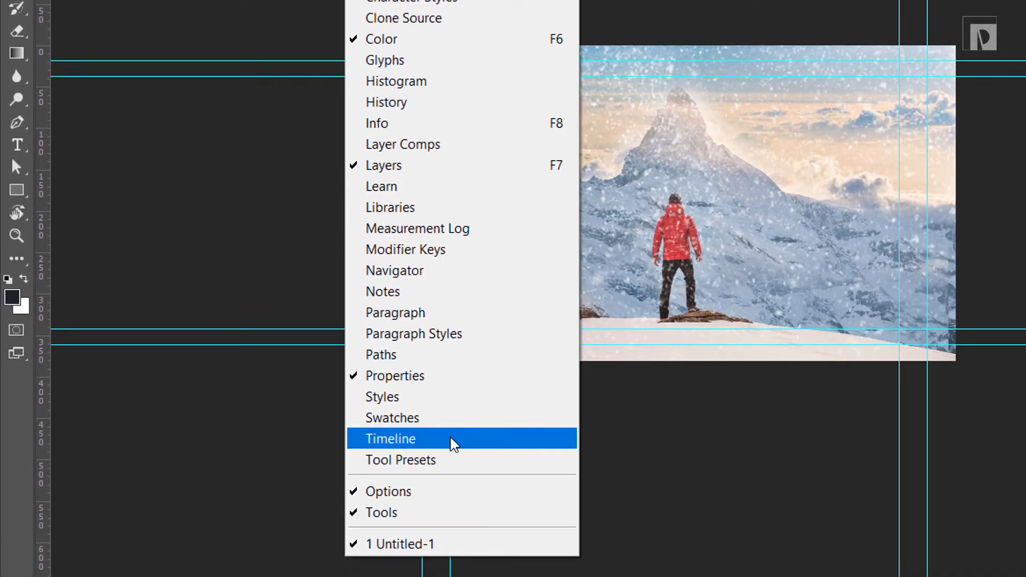
pyautogui.click(454, 442)
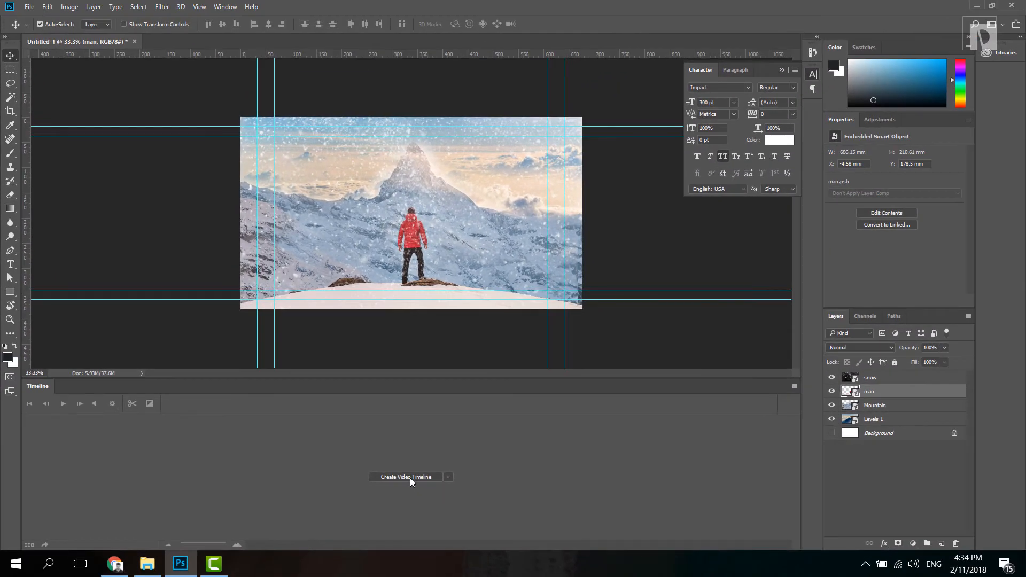
pyautogui.click(410, 480)
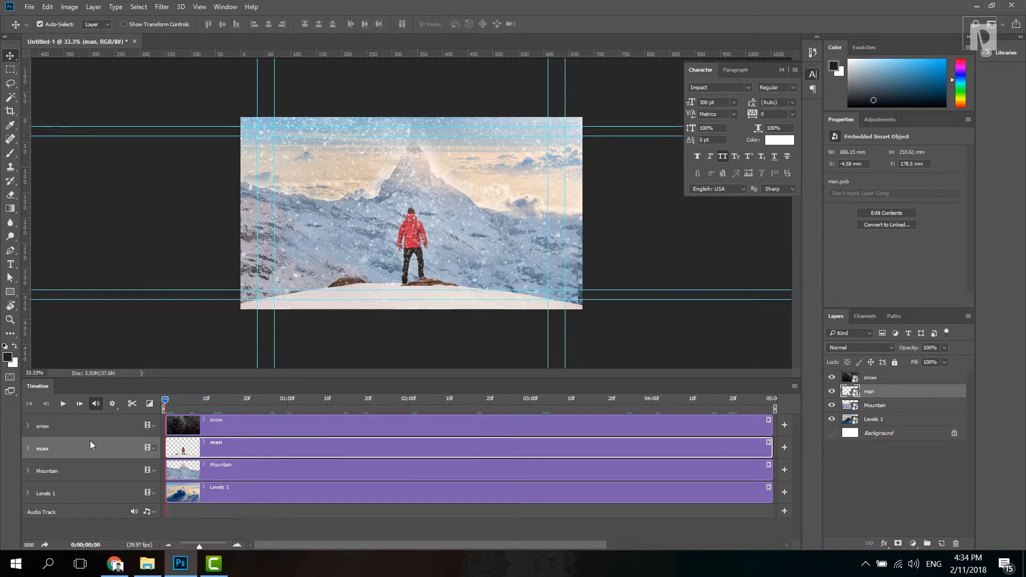
# - Add Transform keyframes to the man layer at the first frame and at 0;00;04;29
pyautogui.click(29, 448)
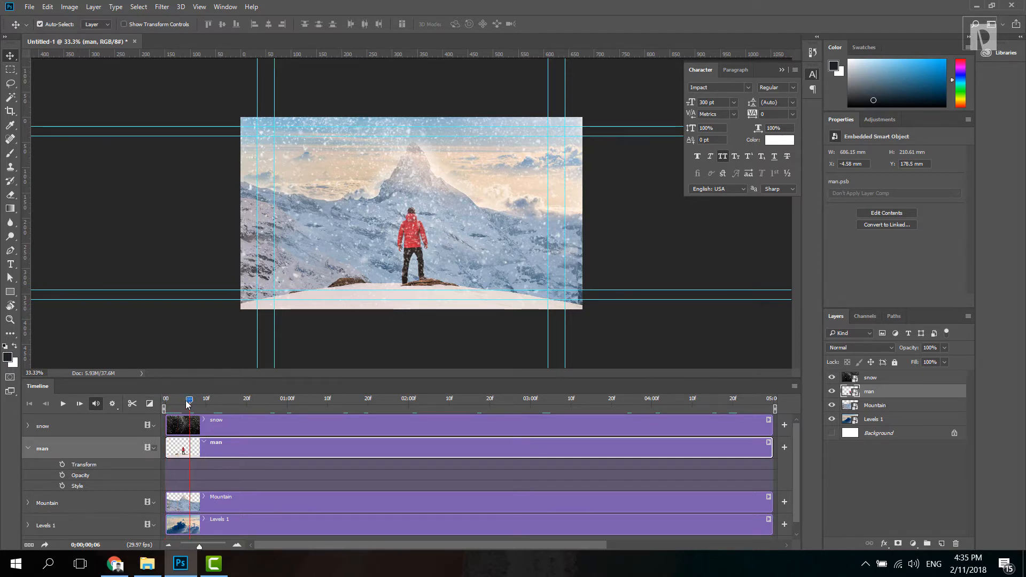
pyautogui.click(62, 464)
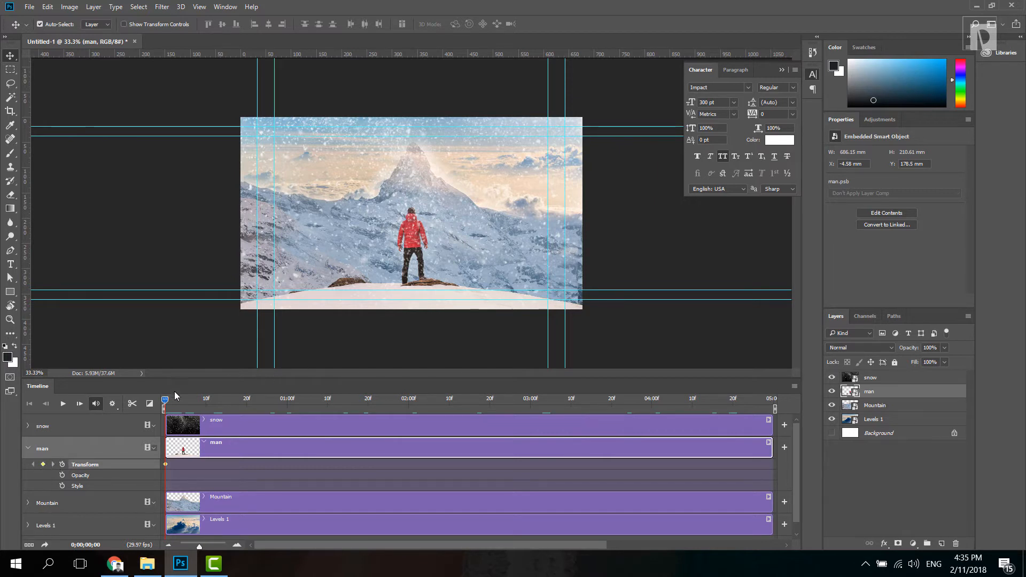
pyautogui.moveTo(163, 399); pyautogui.dragTo(613, 419)
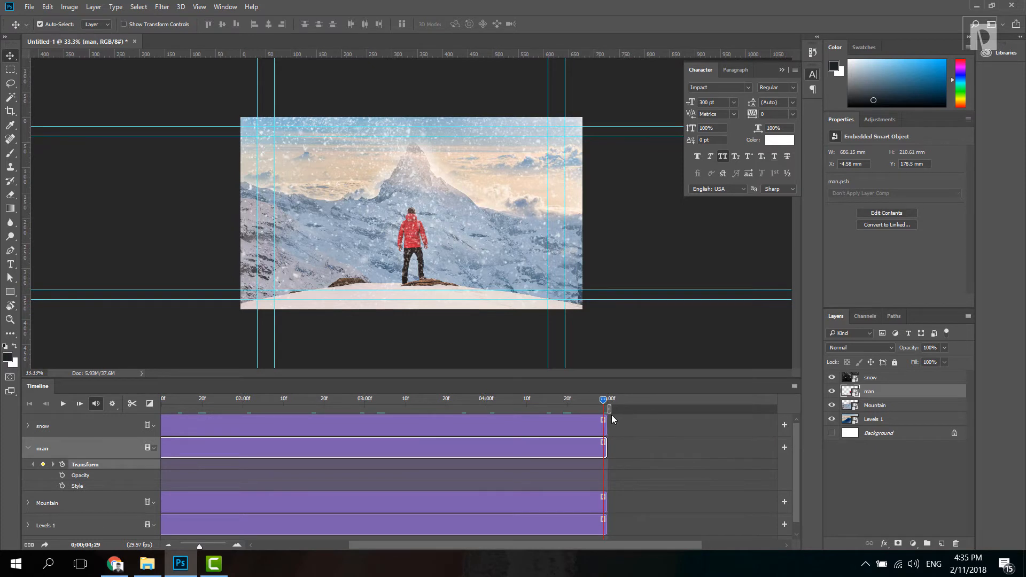
pyautogui.click(43, 464)
# - Scale the man layer to about 118% at the last frame and move it up slightly
pyautogui.hotkey('ctrl', 't')
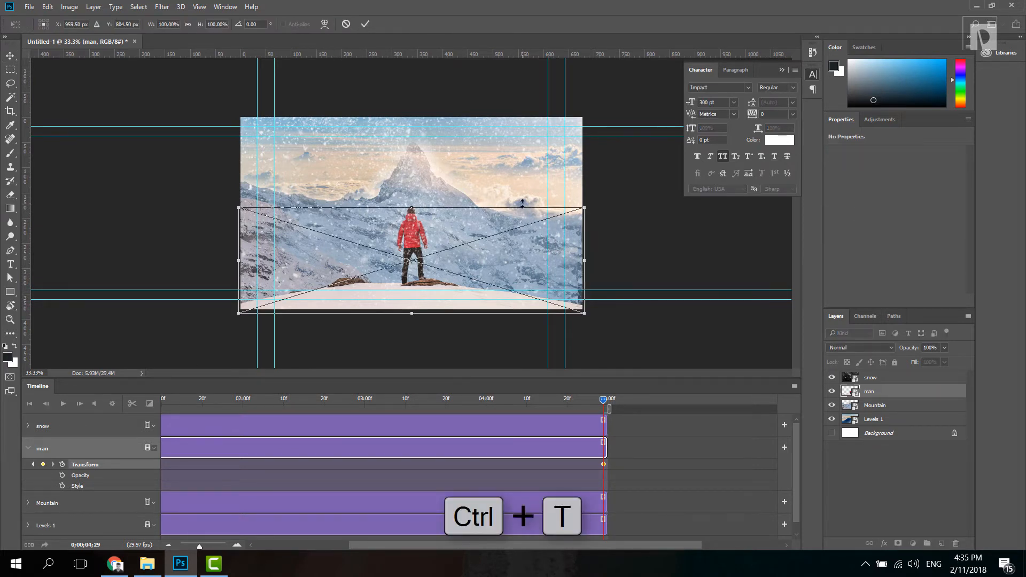
pyautogui.moveTo(580, 210); pyautogui.dragTo(611, 194)
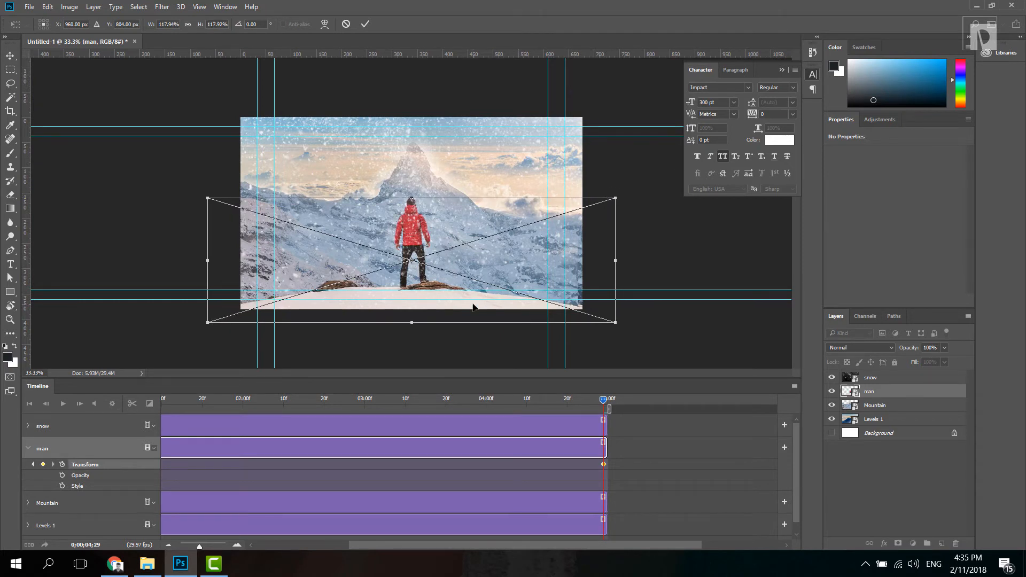
pyautogui.moveTo(473, 306); pyautogui.dragTo(474, 299)
pyautogui.press('Return')
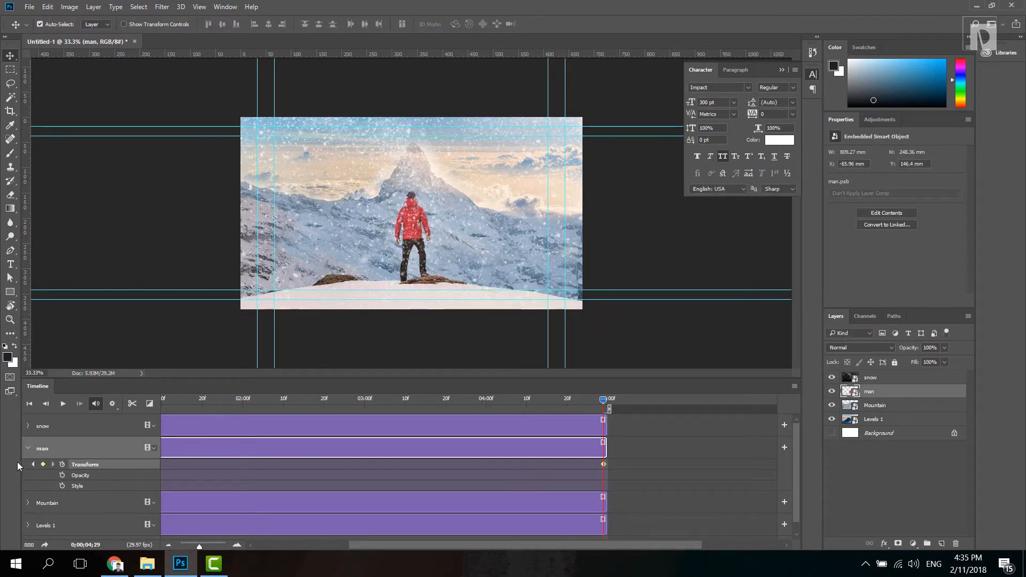
# - Add Transform keyframes to the Mountain layer at the first frame and at 0;00;04;29
pyautogui.click(28, 448)
pyautogui.click(28, 470)
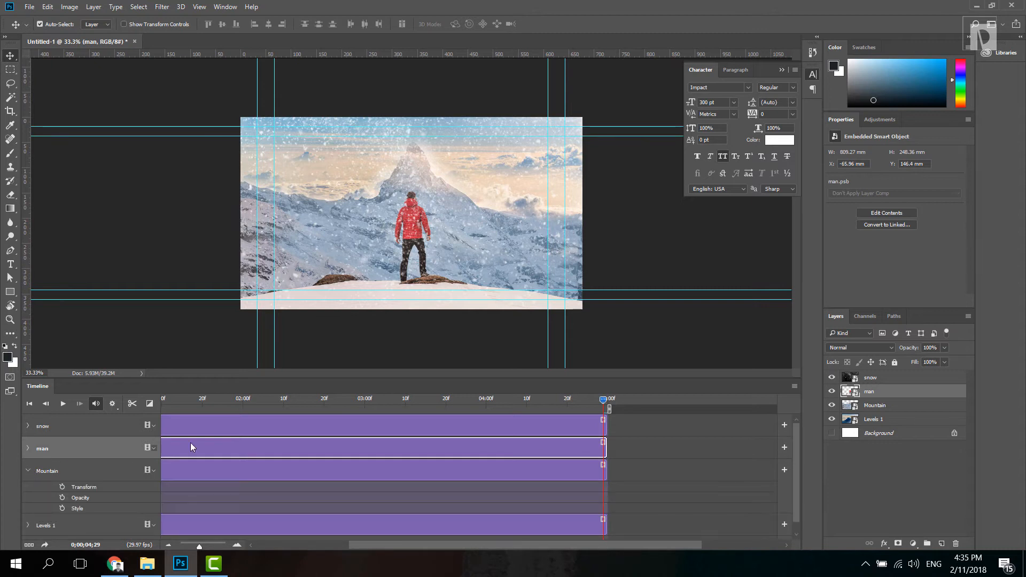
pyautogui.press('Home')
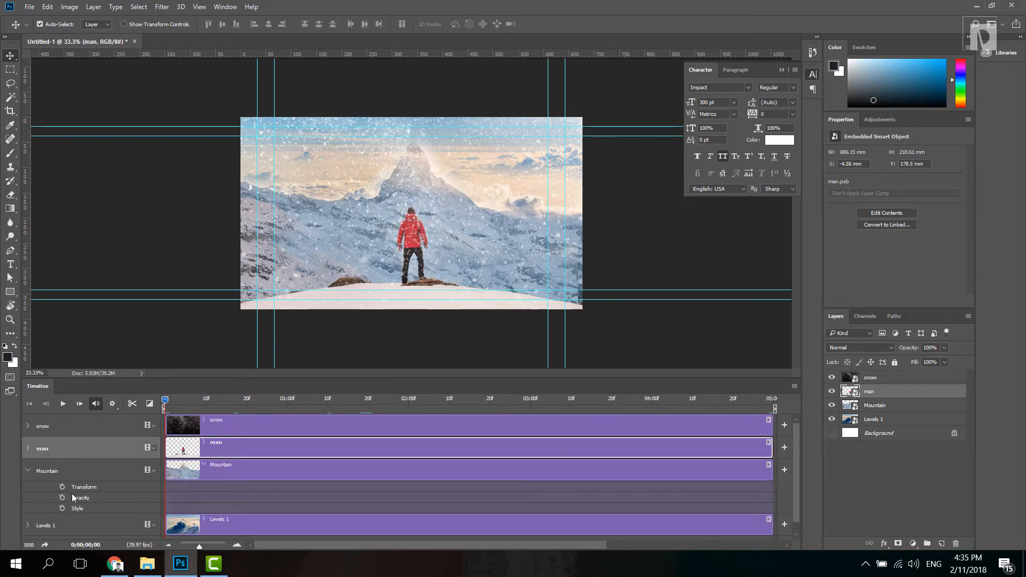
pyautogui.click(61, 487)
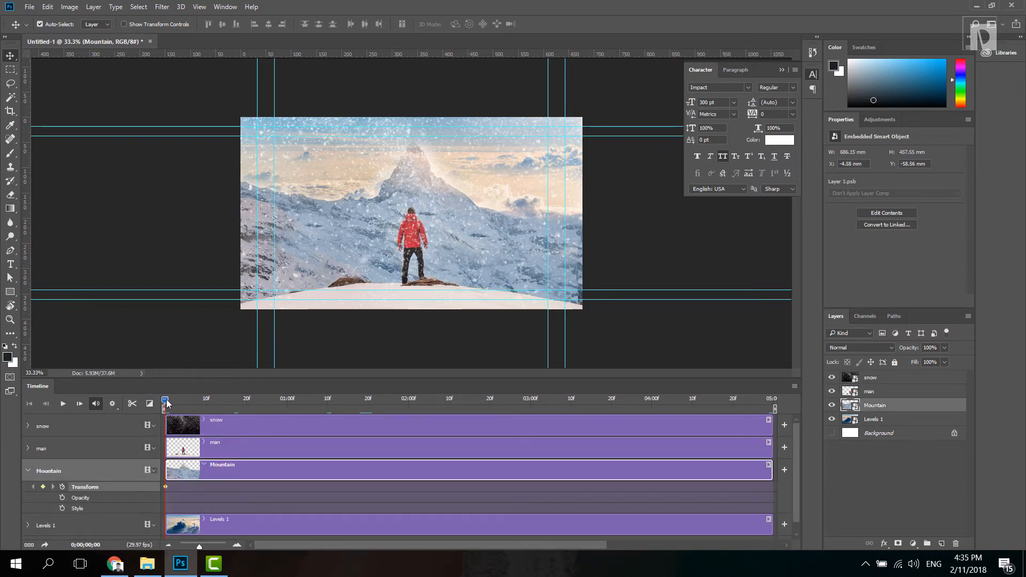
pyautogui.moveTo(165, 399); pyautogui.dragTo(770, 415)
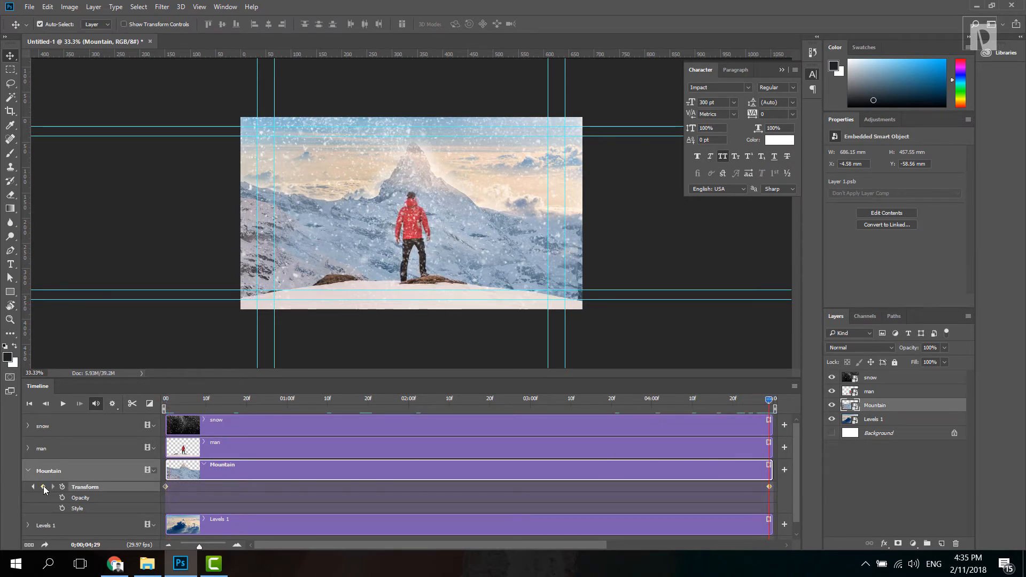
# - Scale the Mountain layer to about 746 mm wide at the last frame and move it down
pyautogui.hotkey('ctrl', 't')
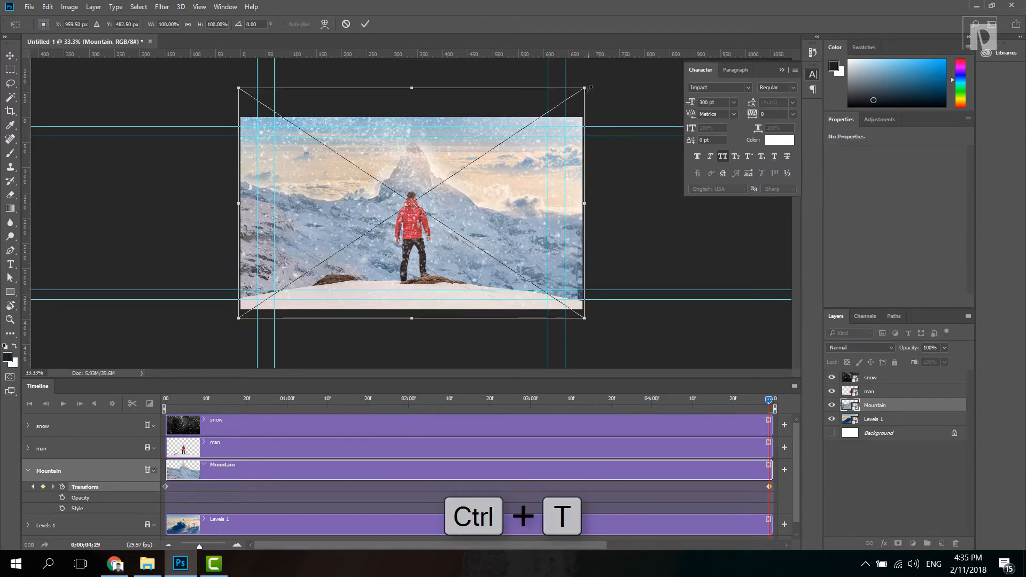
pyautogui.moveTo(587, 89); pyautogui.dragTo(602, 79)
pyautogui.moveTo(567, 202); pyautogui.dragTo(568, 230)
pyautogui.press('Return')
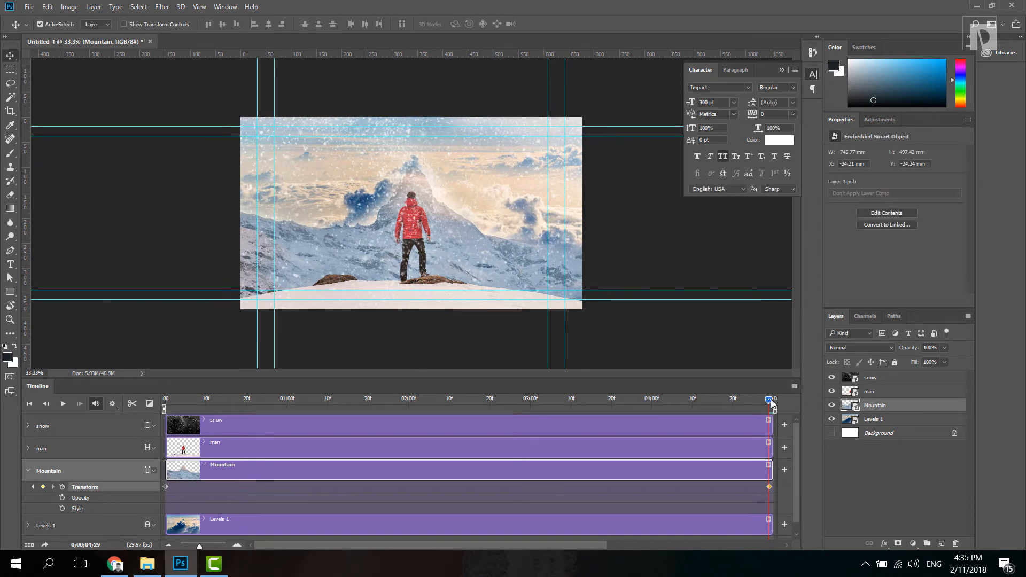
pyautogui.press('space')
pyautogui.moveTo(575, 263); pyautogui.dragTo(573, 258)
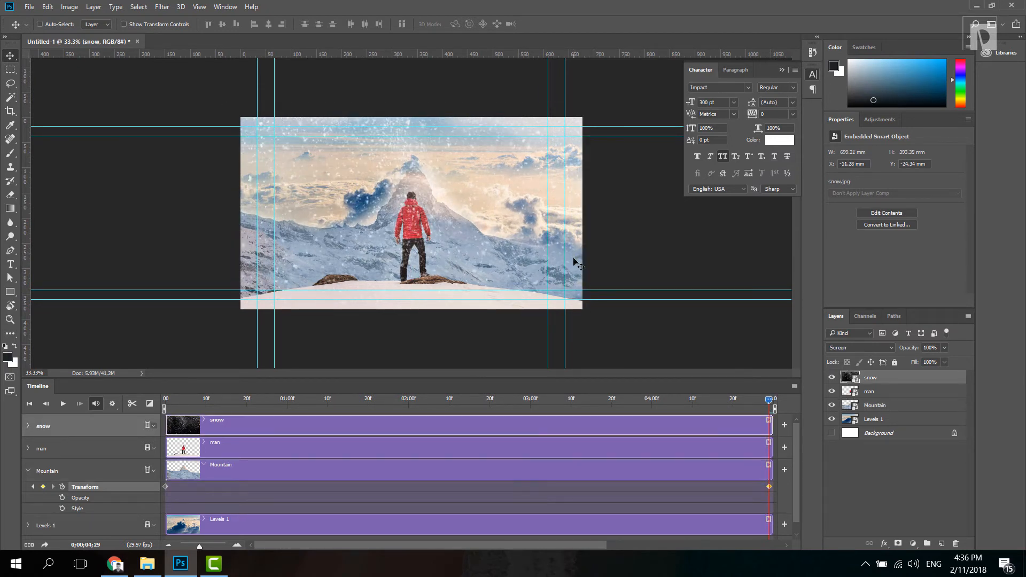
pyautogui.hotkey('ctrl', 'z')
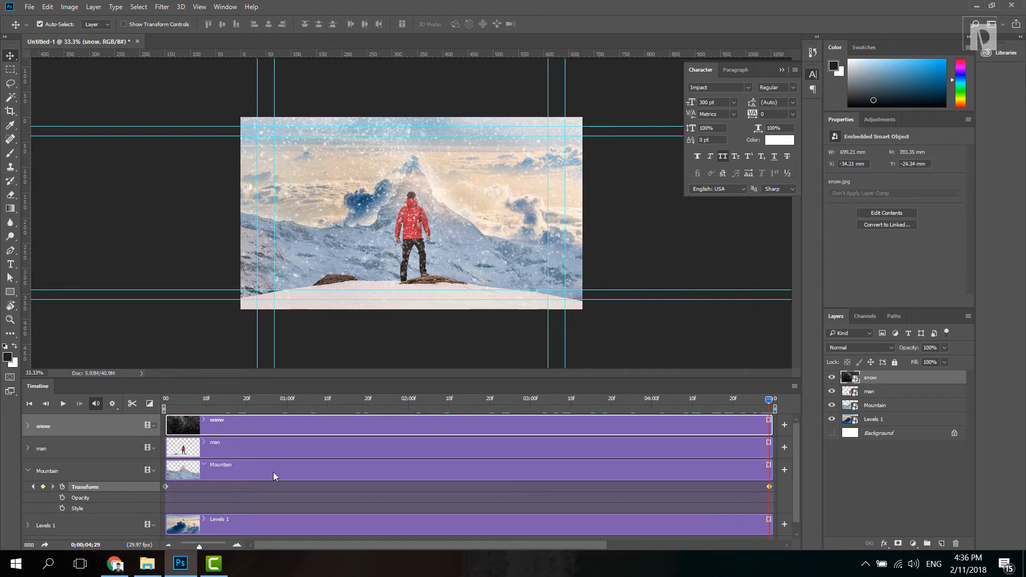
# - Move the Mountain layer up at the last frame to a Y position of about -41 mm
pyautogui.click(273, 471)
pyautogui.hotkey('ctrl', 't')
pyautogui.moveTo(521, 270); pyautogui.dragTo(519, 261)
pyautogui.press('Return')
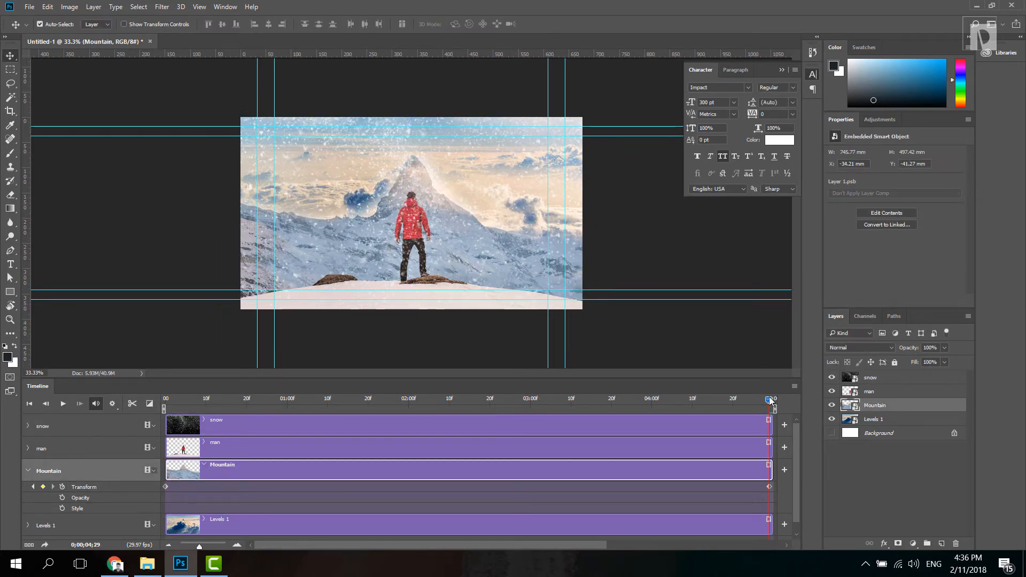
pyautogui.moveTo(768, 397); pyautogui.dragTo(775, 424)
pyautogui.click(28, 470)
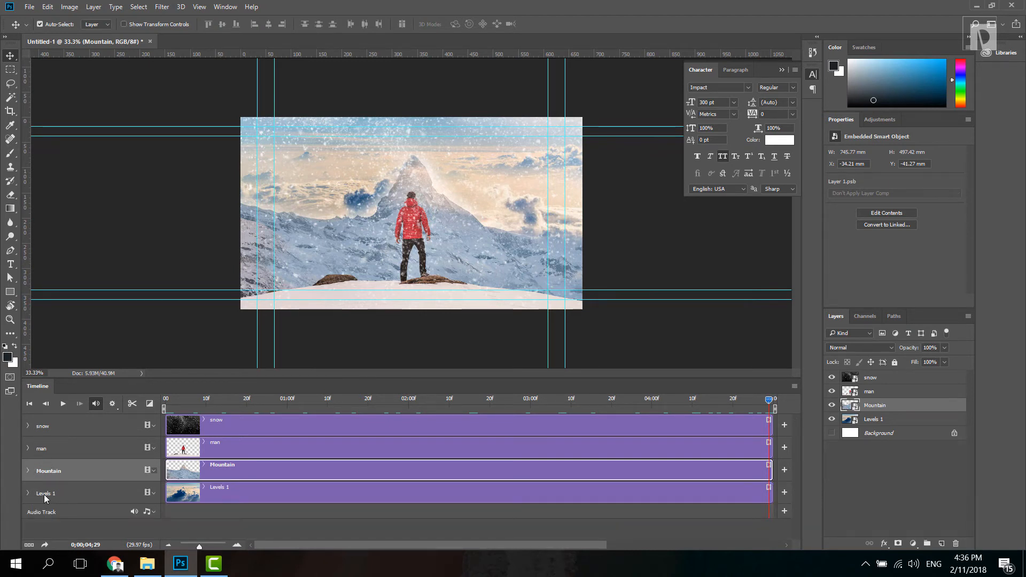
# - Place kaushik-panchal-37070.jpg from the _support folder above Levels 1, scale it to about 58% and shift it up
pyautogui.click(25, 495)
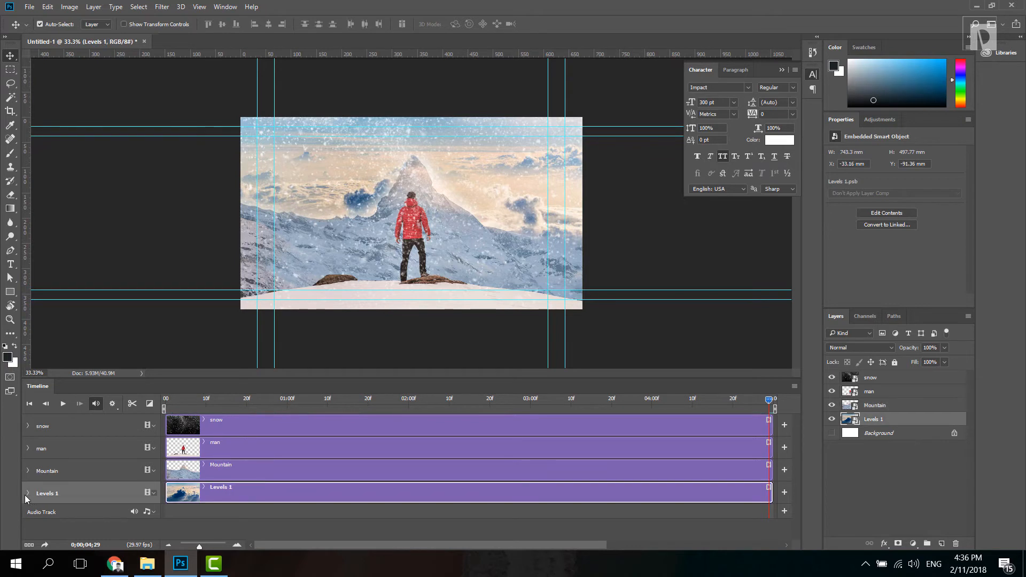
pyautogui.click(28, 492)
pyautogui.click(28, 492)
pyautogui.click(147, 563)
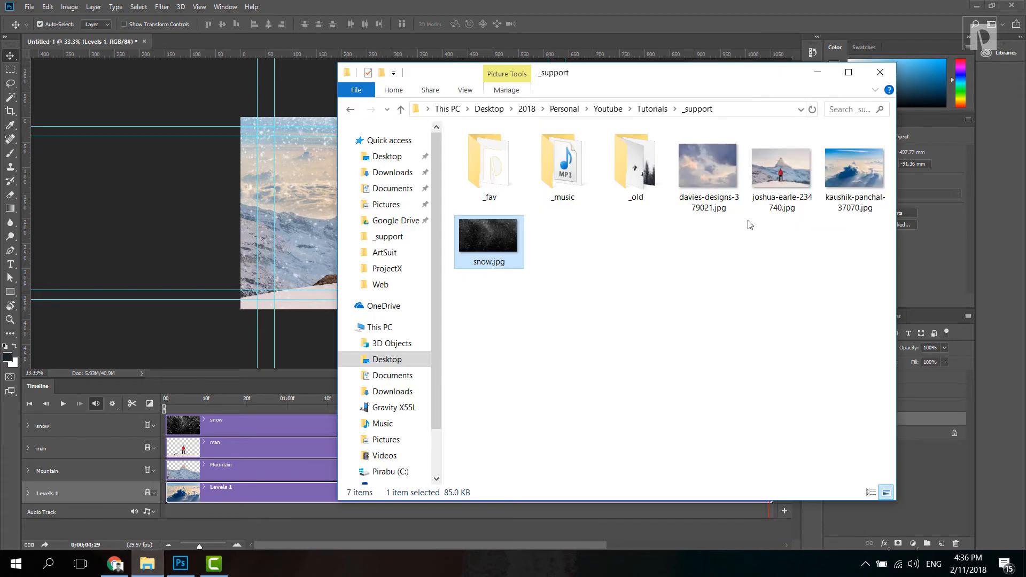
pyautogui.click(866, 185)
pyautogui.moveTo(864, 184); pyautogui.dragTo(291, 220)
pyautogui.moveTo(553, 116); pyautogui.dragTo(599, 87)
pyautogui.moveTo(506, 210); pyautogui.dragTo(505, 193)
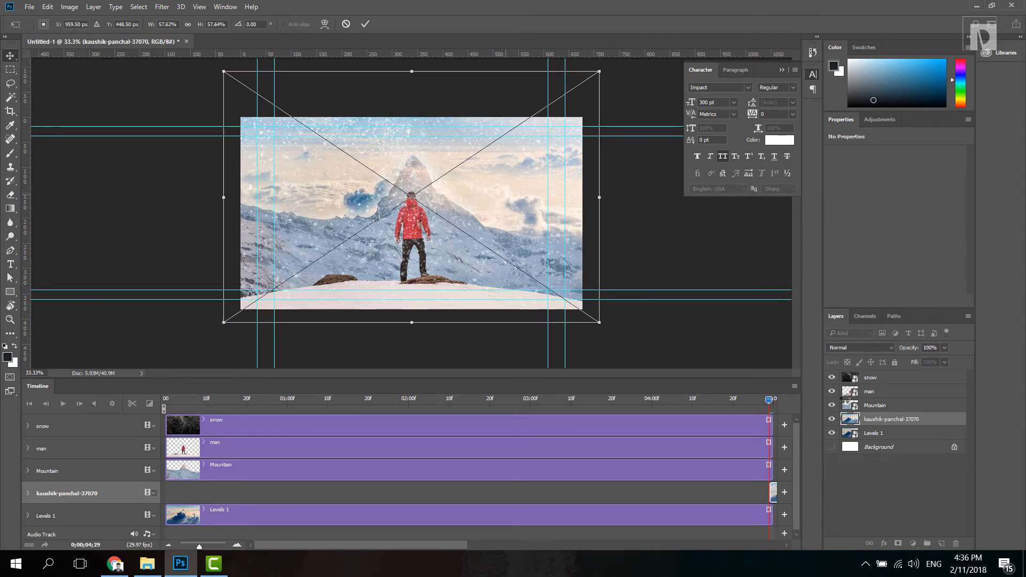
pyautogui.press('Return')
# - Hide the Levels 1 layer and convert the placed kaushik-panchal-37070 layer into a smart object
pyautogui.click(831, 433)
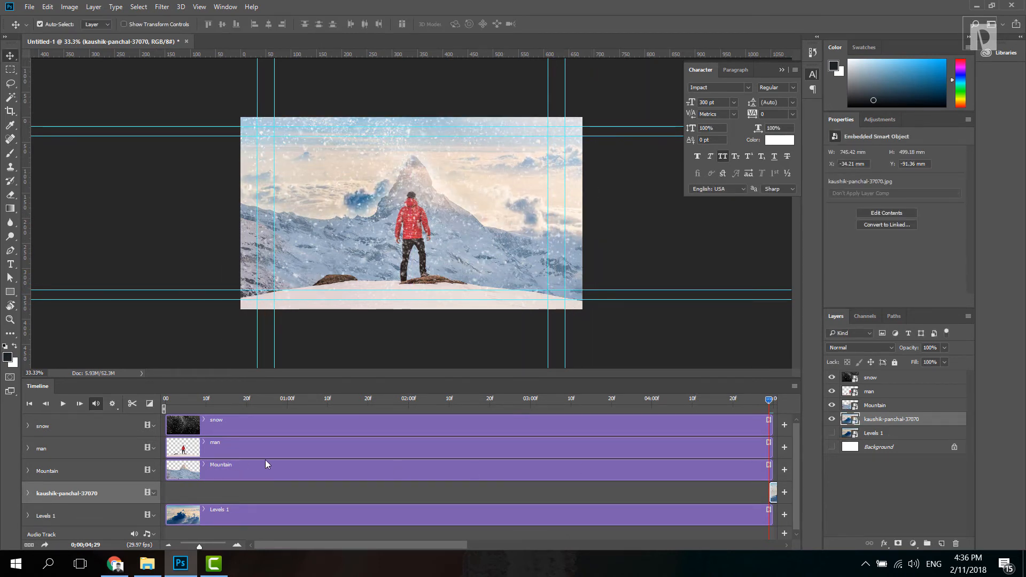
pyautogui.rightClick(943, 420)
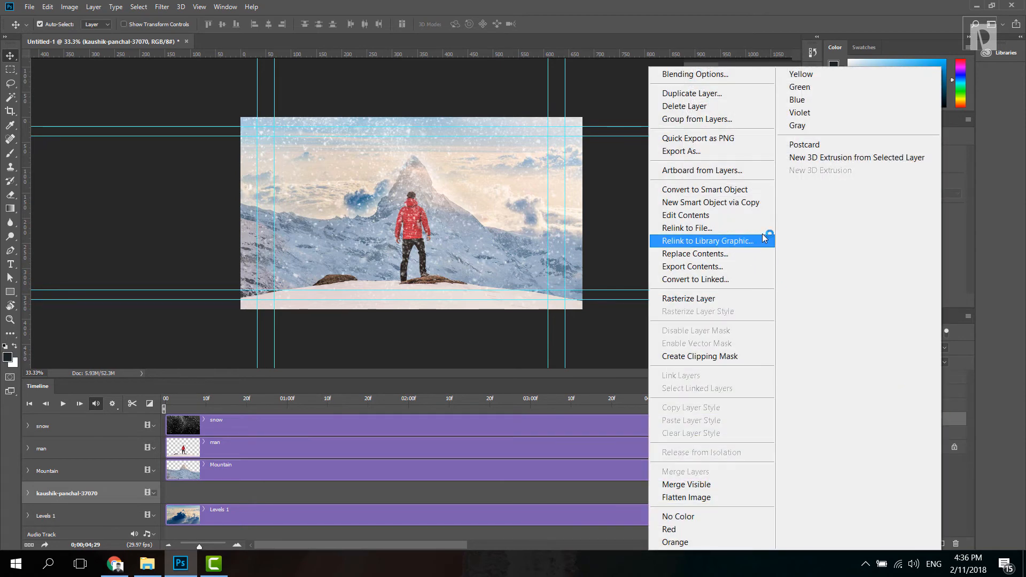
pyautogui.click(740, 191)
# - Rename the placed cloud layer to sky and extend its clip back to the start of the timeline
pyautogui.doubleClick(877, 420)
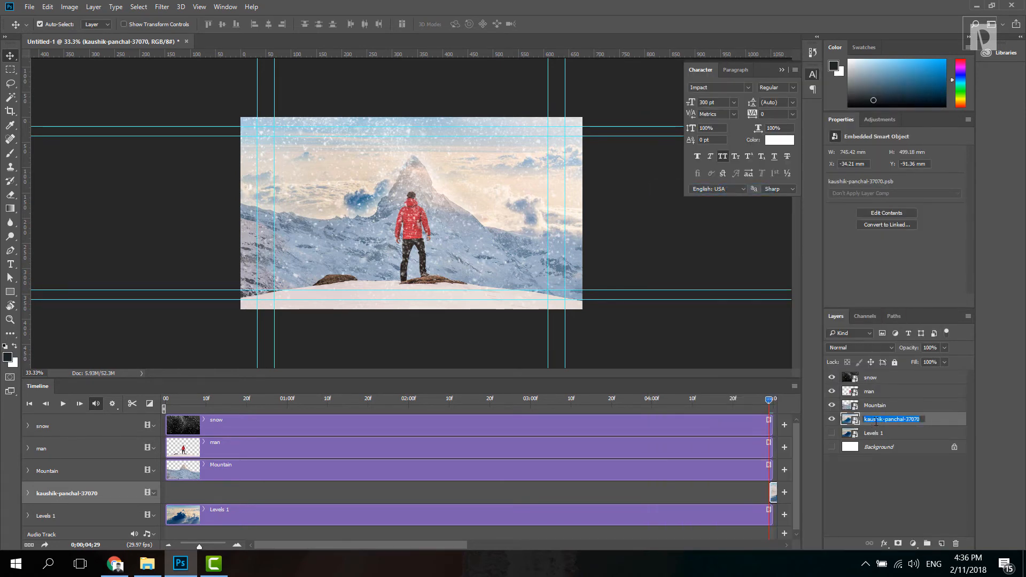
pyautogui.write('sky')
pyautogui.press('Return')
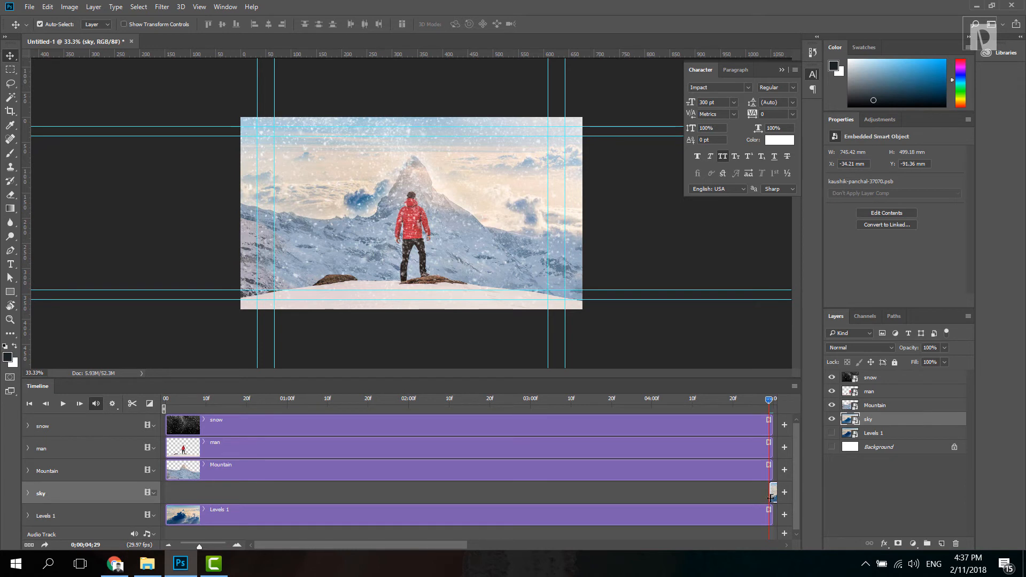
pyautogui.moveTo(773, 495); pyautogui.dragTo(207, 499)
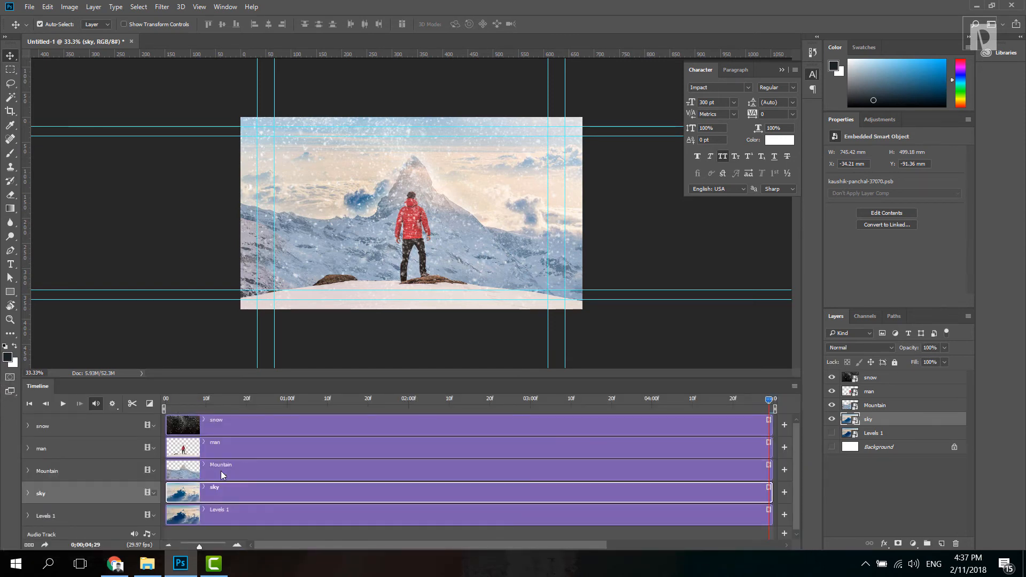
# - Add Transform keyframes to the sky layer at the first frame and at 0;00;04;29
pyautogui.click(26, 493)
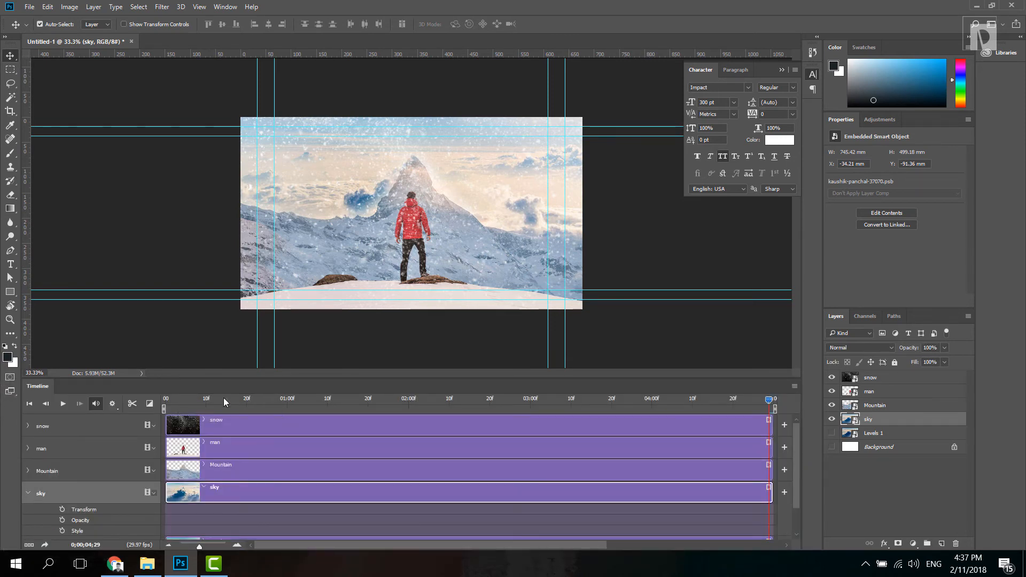
pyautogui.click(165, 400)
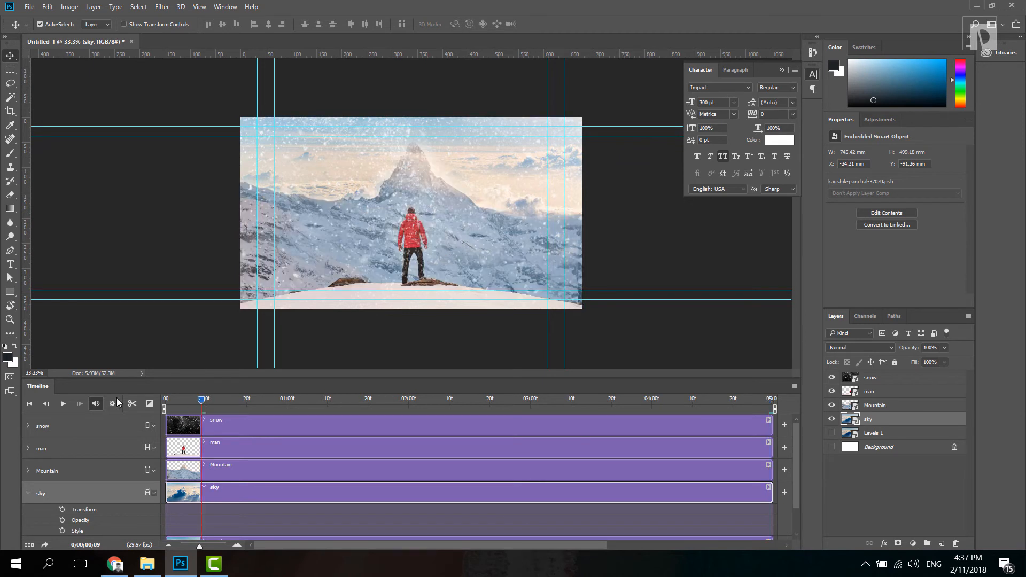
pyautogui.click(60, 509)
pyautogui.moveTo(165, 402); pyautogui.dragTo(771, 419)
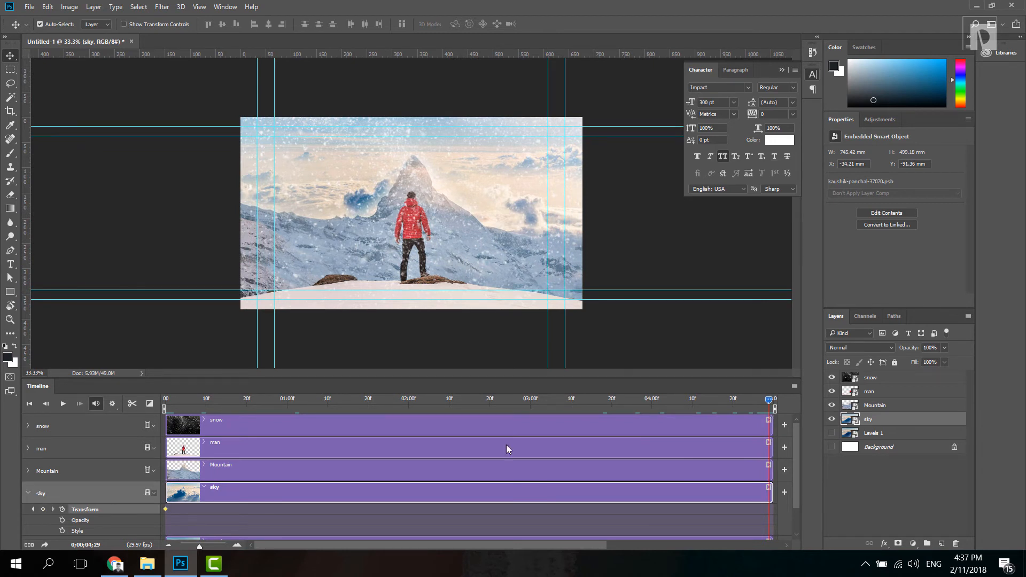
pyautogui.click(43, 509)
# - Scale the sky layer to about 115% at the last frame and shift it to the right
pyautogui.hotkey('ctrl', 't')
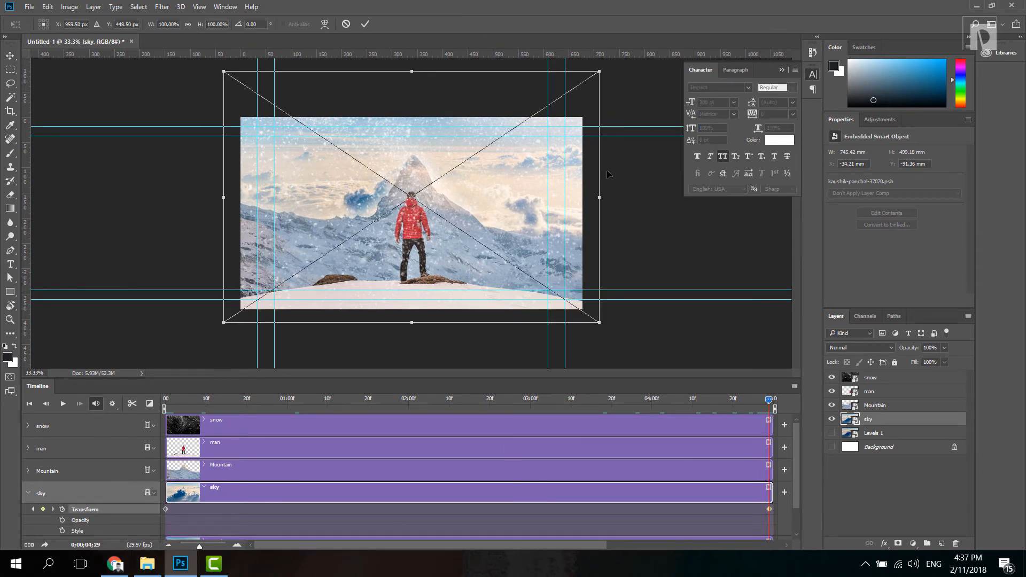
pyautogui.moveTo(603, 74); pyautogui.dragTo(631, 56)
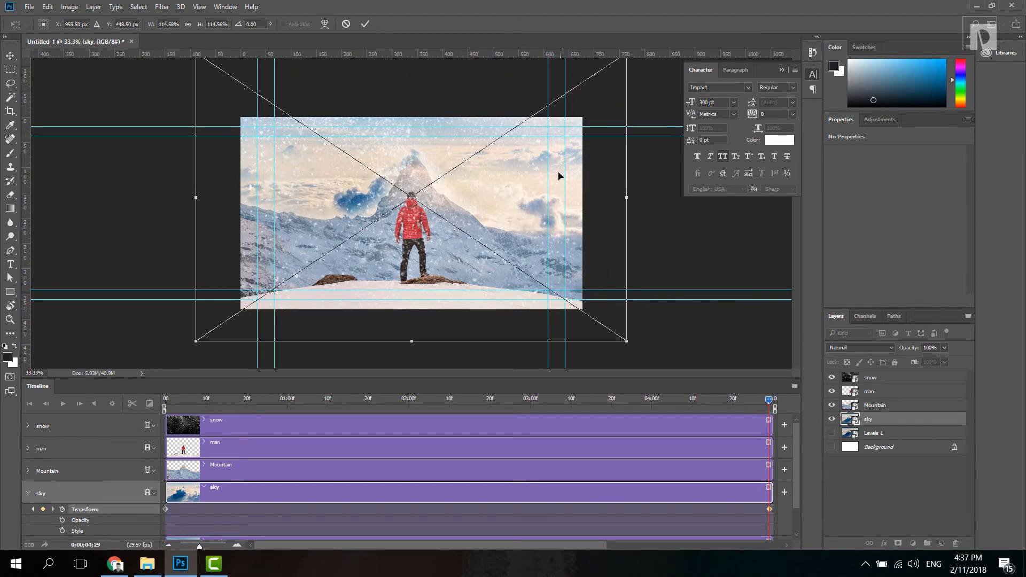
pyautogui.moveTo(559, 175); pyautogui.dragTo(597, 173)
pyautogui.press('Return')
# - Add Transform keyframes to the snow layer at the first frame and at 0;00;04;29
pyautogui.moveTo(723, 407); pyautogui.dragTo(14, 411)
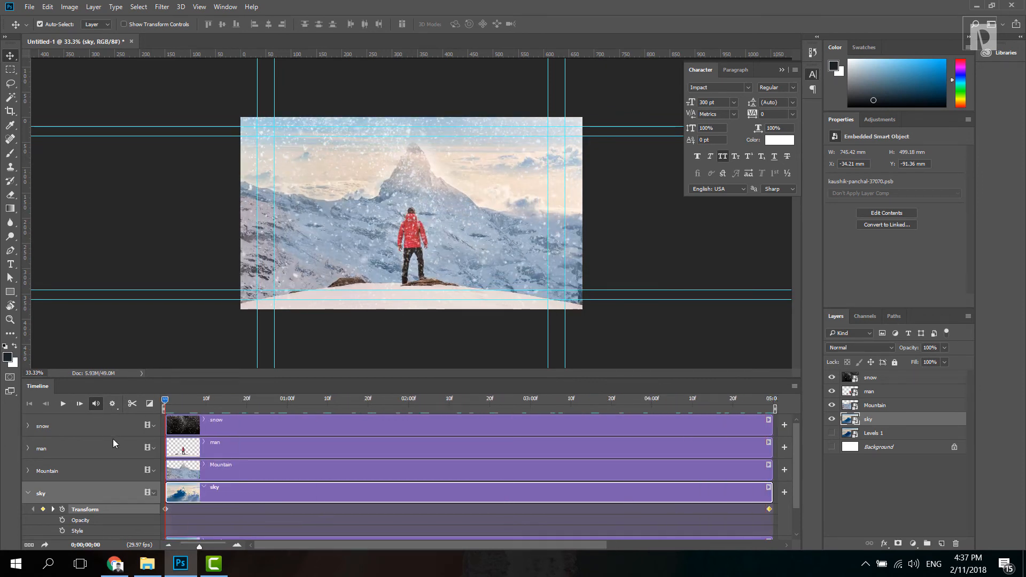
pyautogui.click(28, 491)
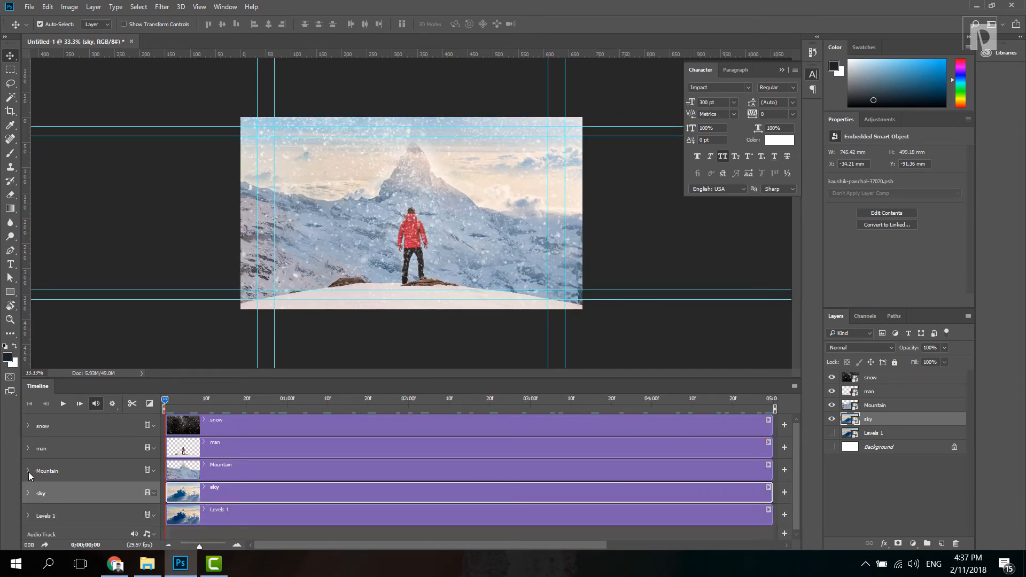
pyautogui.click(28, 426)
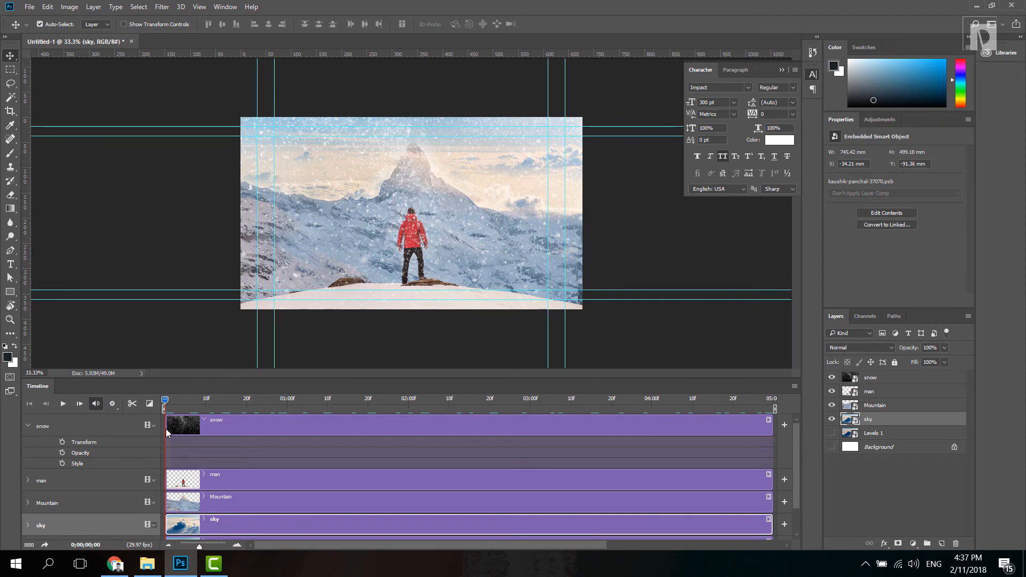
pyautogui.click(63, 441)
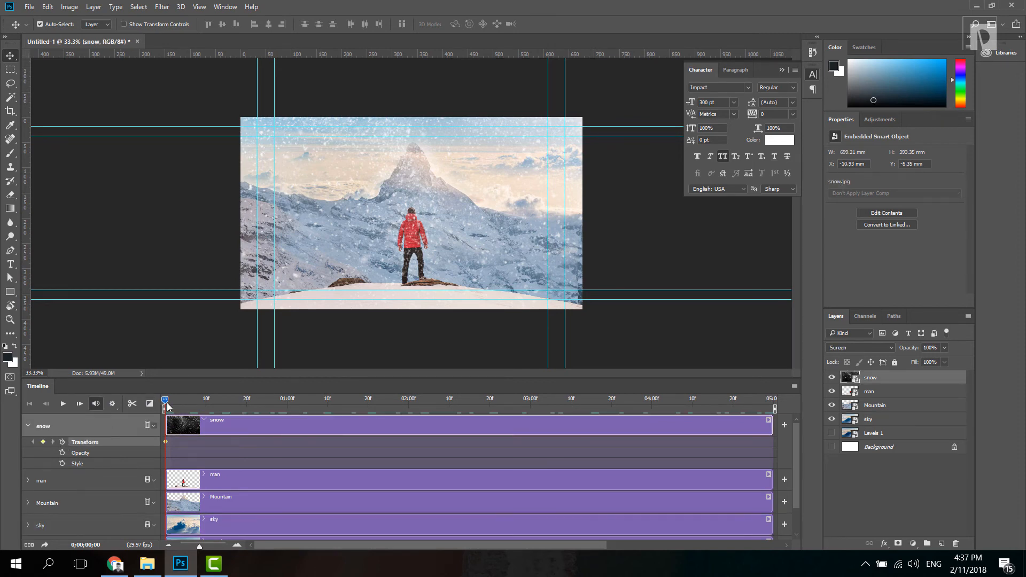
pyautogui.moveTo(165, 401); pyautogui.dragTo(771, 400)
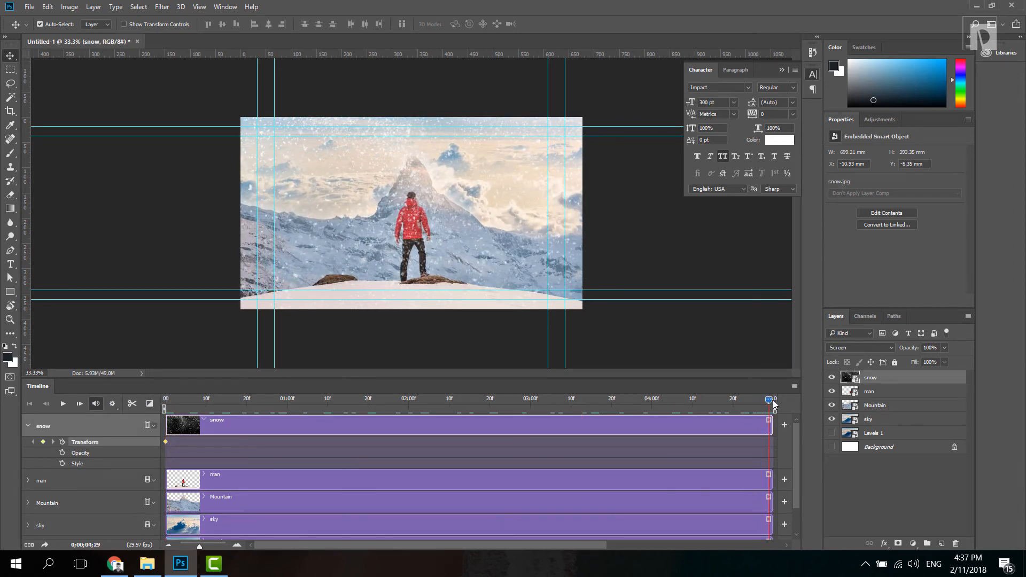
pyautogui.click(44, 442)
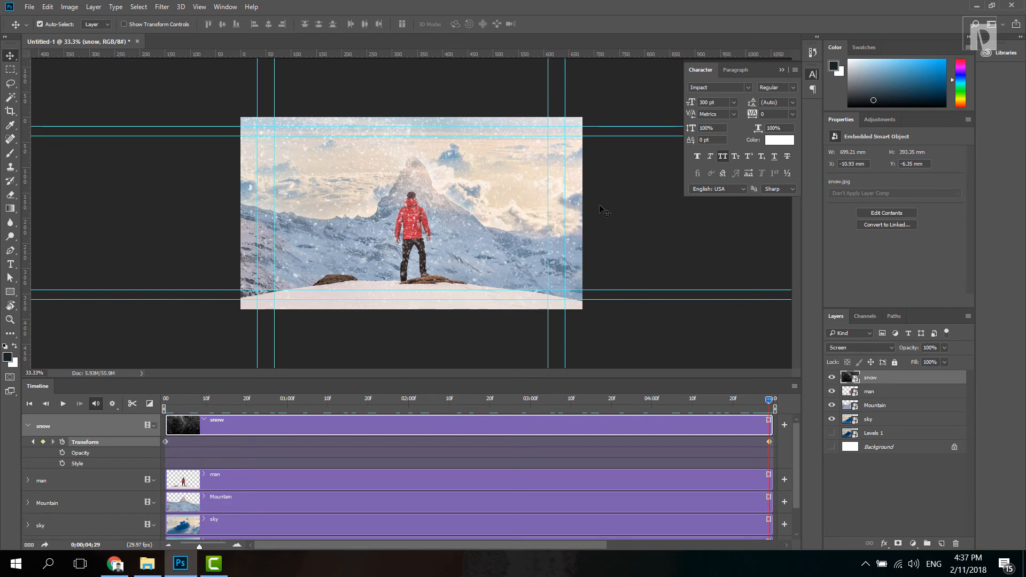
# - Enlarge the snow layer at the last frame to about 871 × 490 mm
pyautogui.hotkey('ctrl', 't')
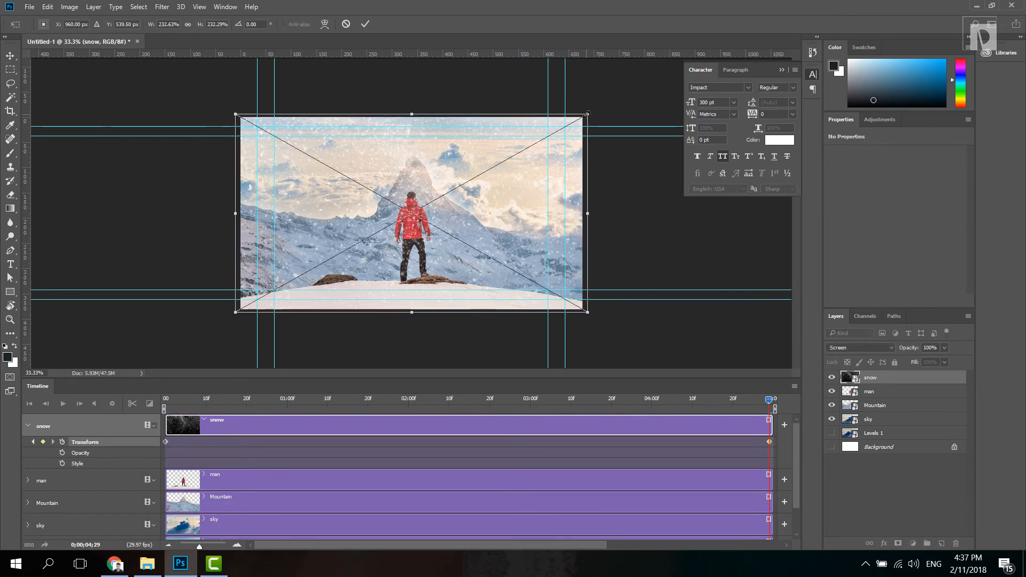
pyautogui.moveTo(585, 125); pyautogui.dragTo(555, 128)
pyautogui.press('Return')
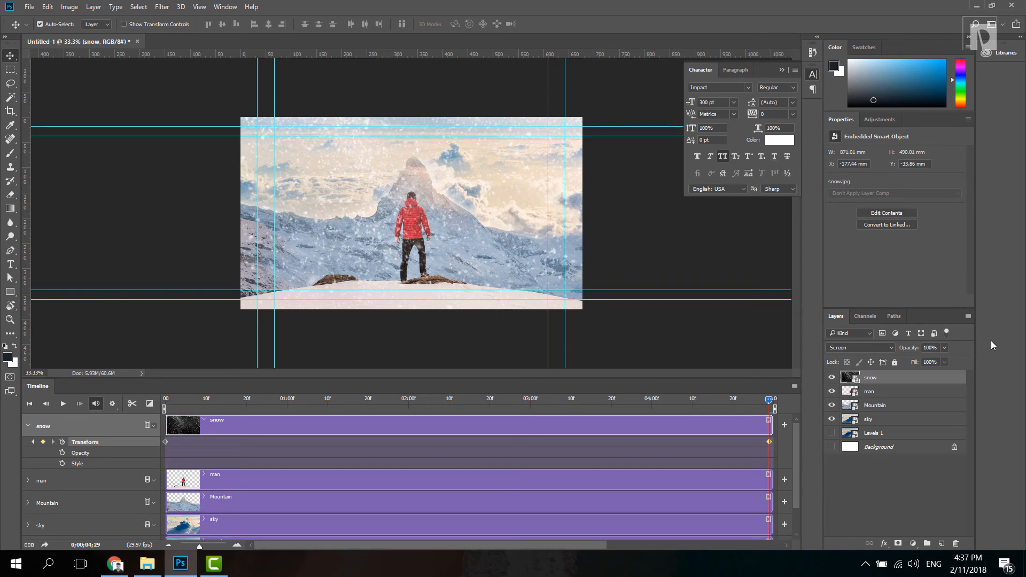
# - Lower the snow layer's opacity to 50% and preview the animation on the timeline
pyautogui.click(944, 348)
pyautogui.moveTo(922, 358); pyautogui.dragTo(937, 360)
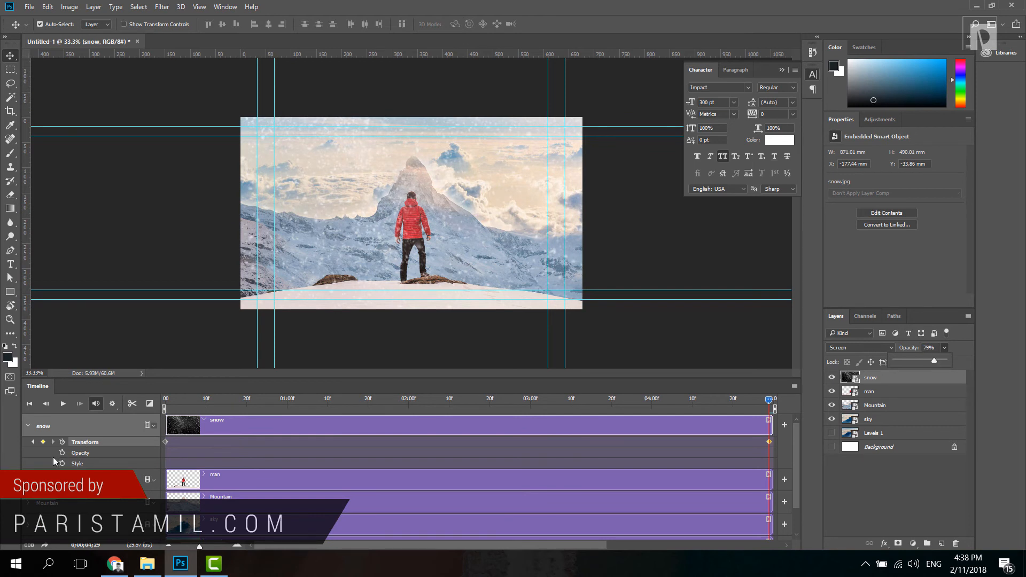
pyautogui.moveTo(934, 361); pyautogui.dragTo(925, 361)
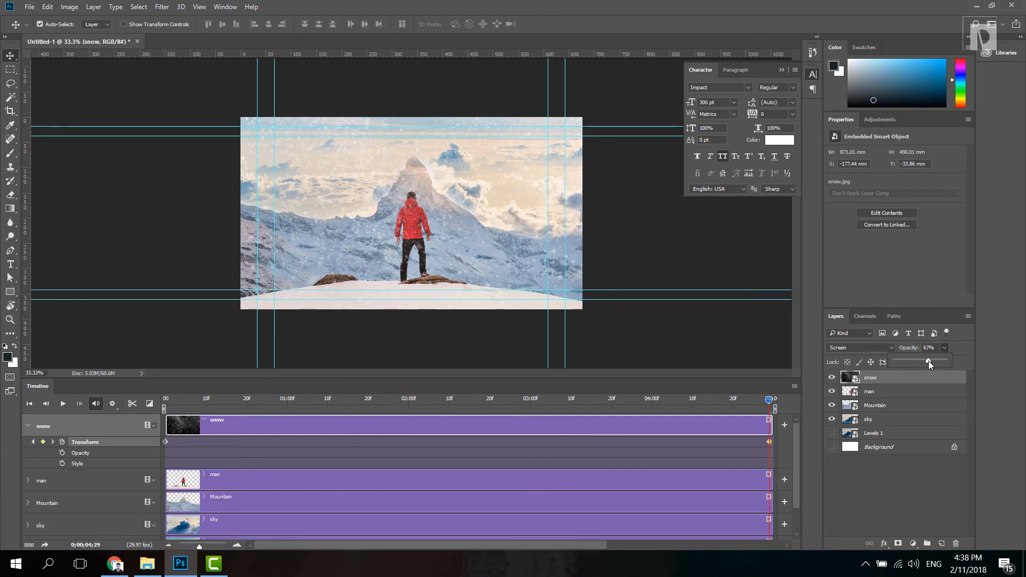
pyautogui.moveTo(926, 361); pyautogui.dragTo(924, 360)
pyautogui.click(929, 348)
pyautogui.write('50')
pyautogui.press('Return')
pyautogui.press('space')
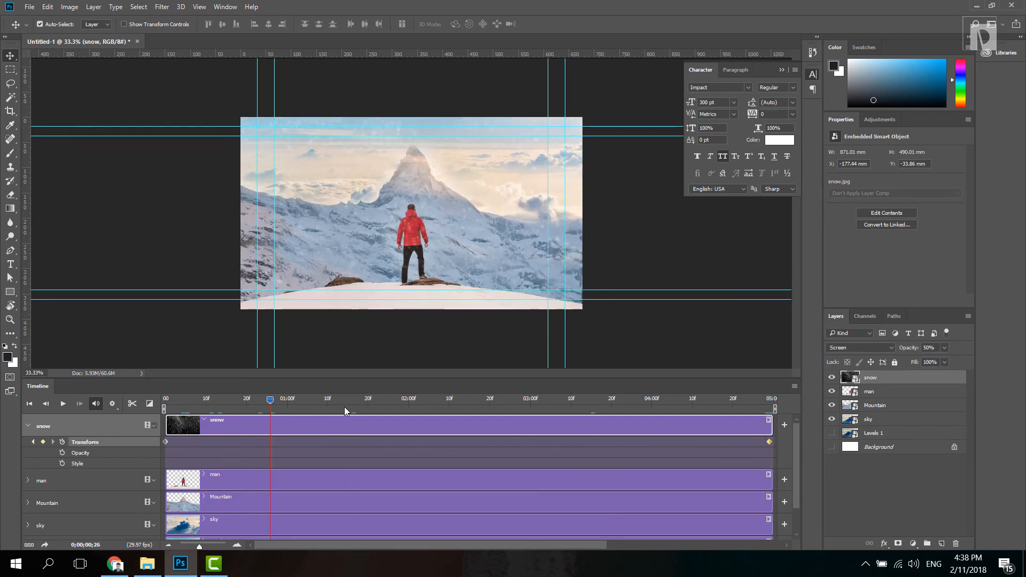
pyautogui.moveTo(498, 407); pyautogui.dragTo(282, 428)
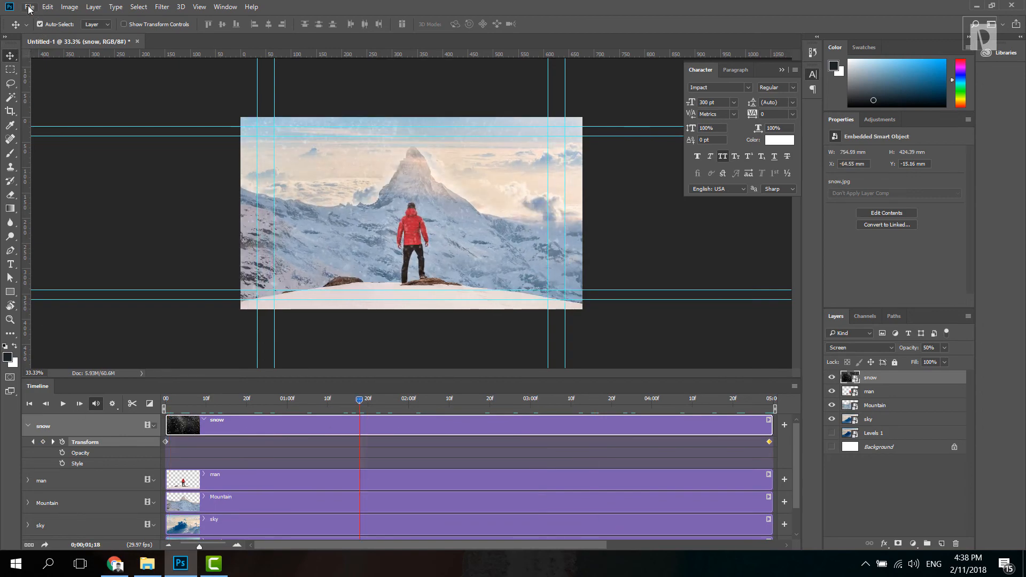
# - Render all frames of the animation as a video named mountain-effect
pyautogui.click(28, 6)
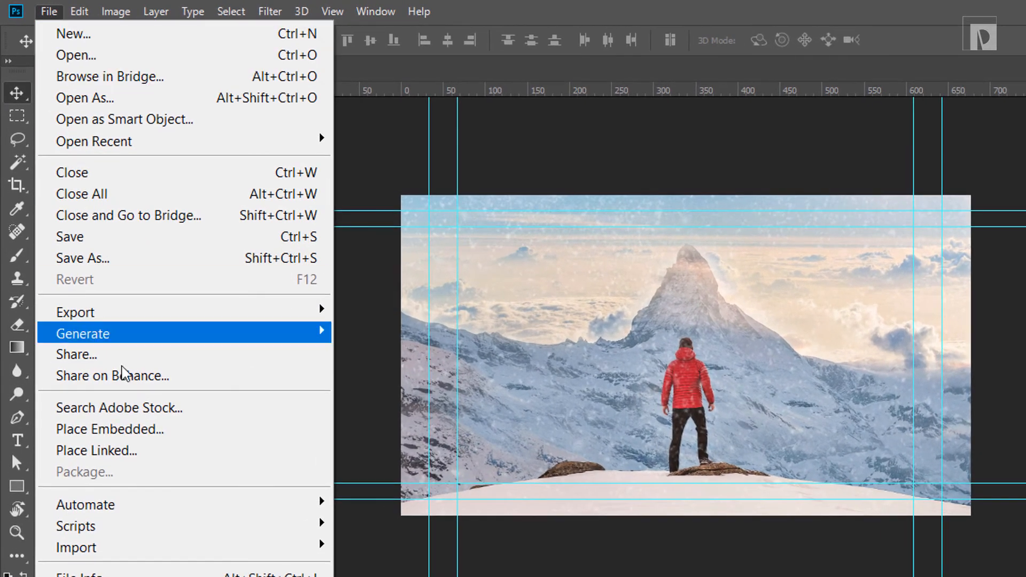
pyautogui.moveTo(145, 312)
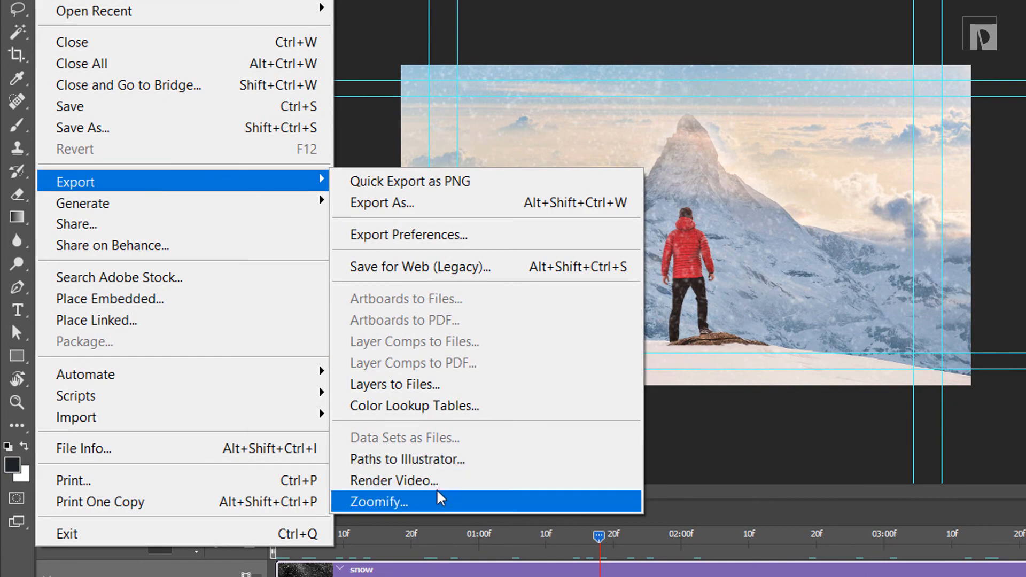
pyautogui.click(463, 486)
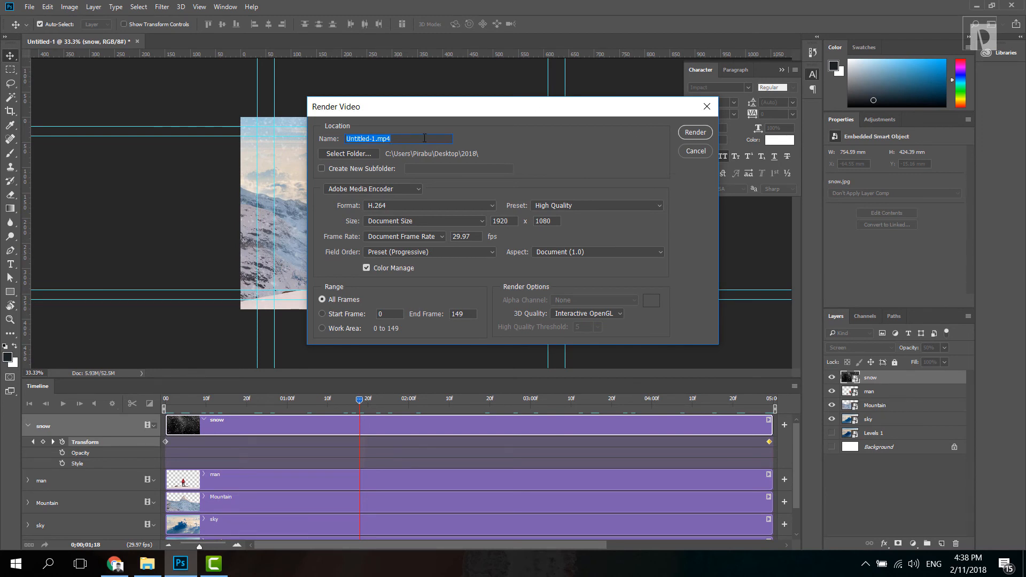
pyautogui.write('mountain-effect')
pyautogui.click(694, 132)
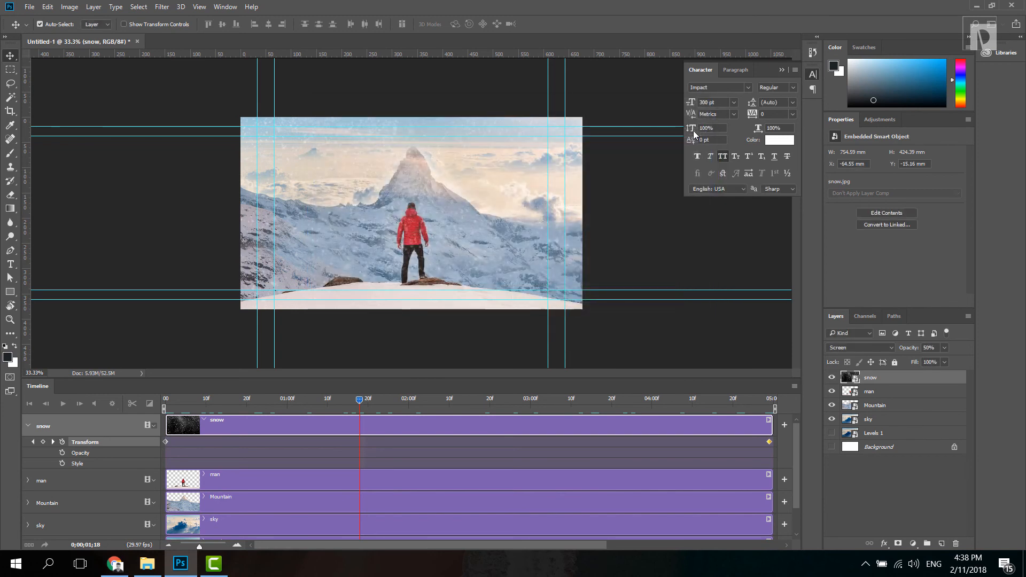